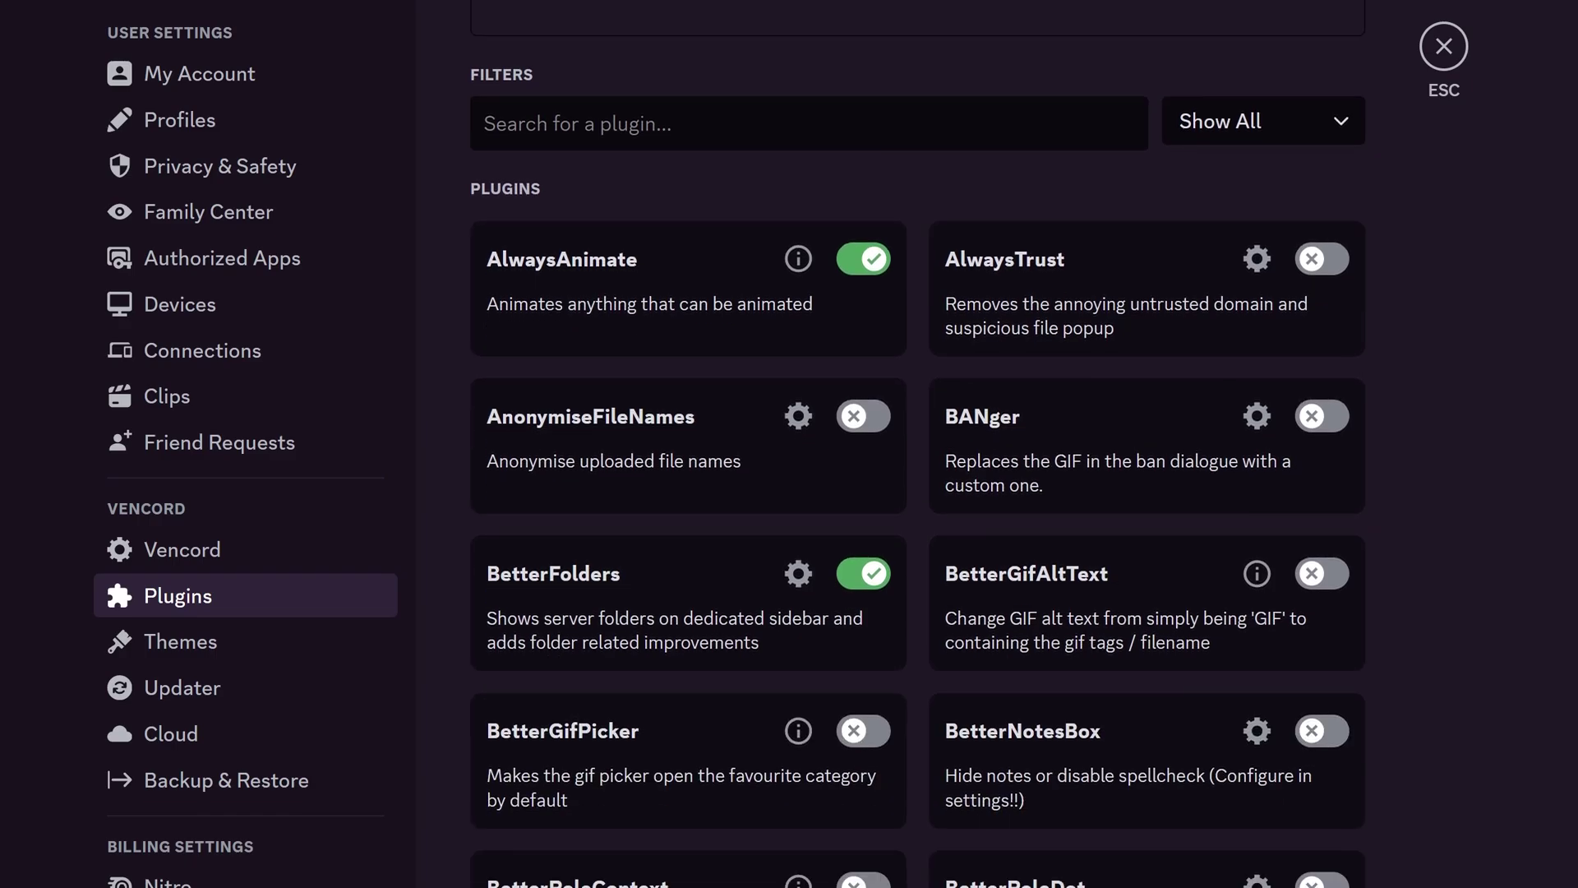
Step: Look through the list of available Vencord plugins
{"action": "scroll", "coordinate": [918, 443], "scroll_direction": "down", "scroll_amount": 20}
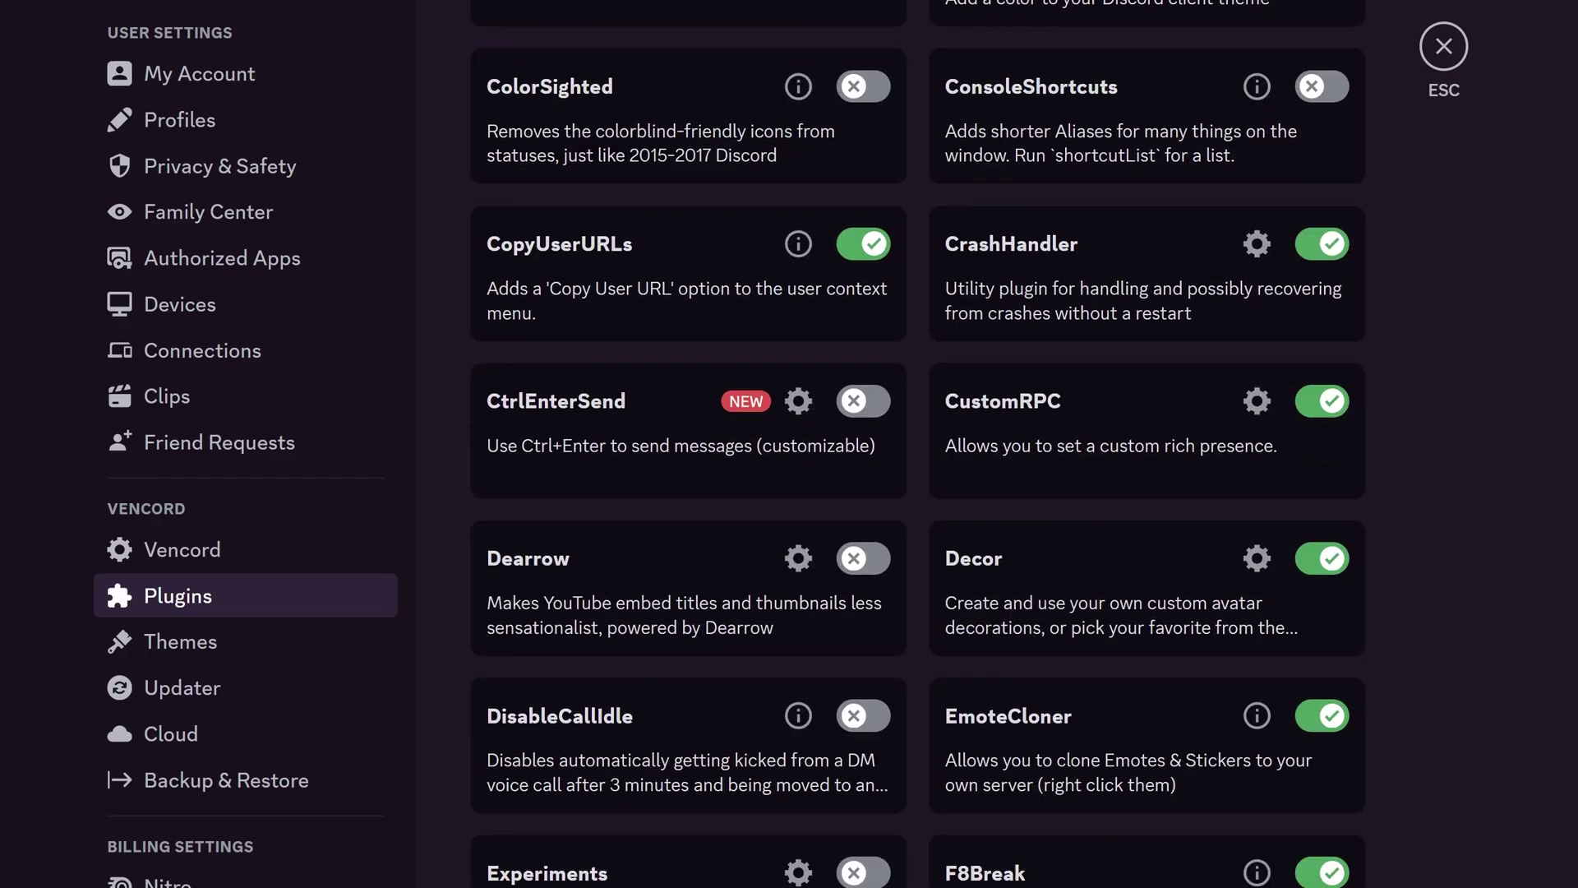
{"action": "scroll", "coordinate": [919, 443], "scroll_direction": "down", "scroll_amount": 18}
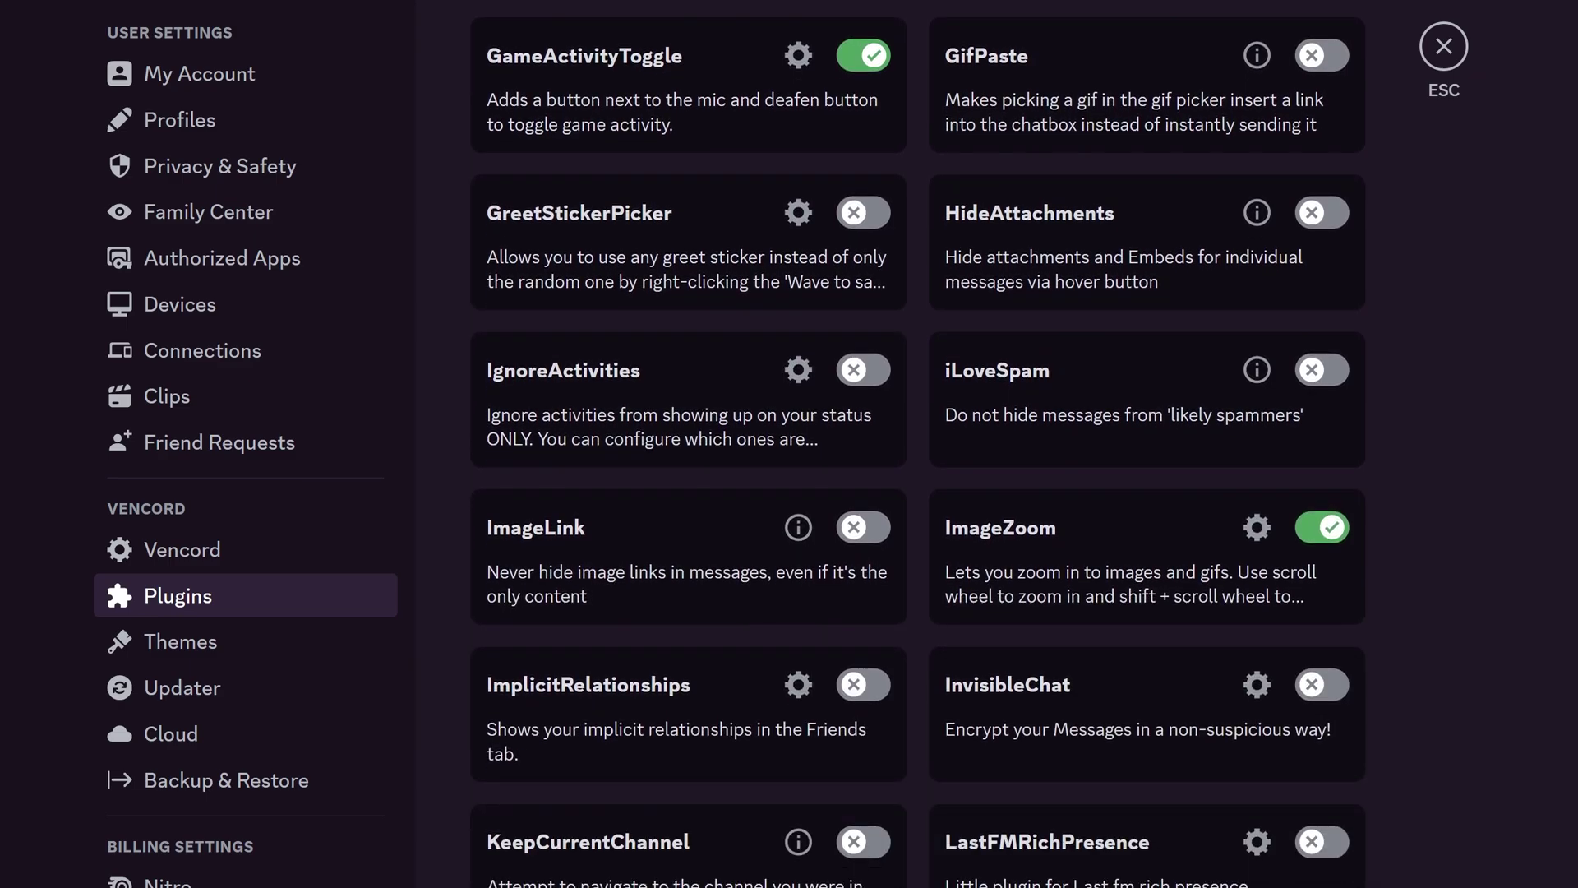
{"action": "scroll", "coordinate": [918, 444], "scroll_direction": "down", "scroll_amount": 5}
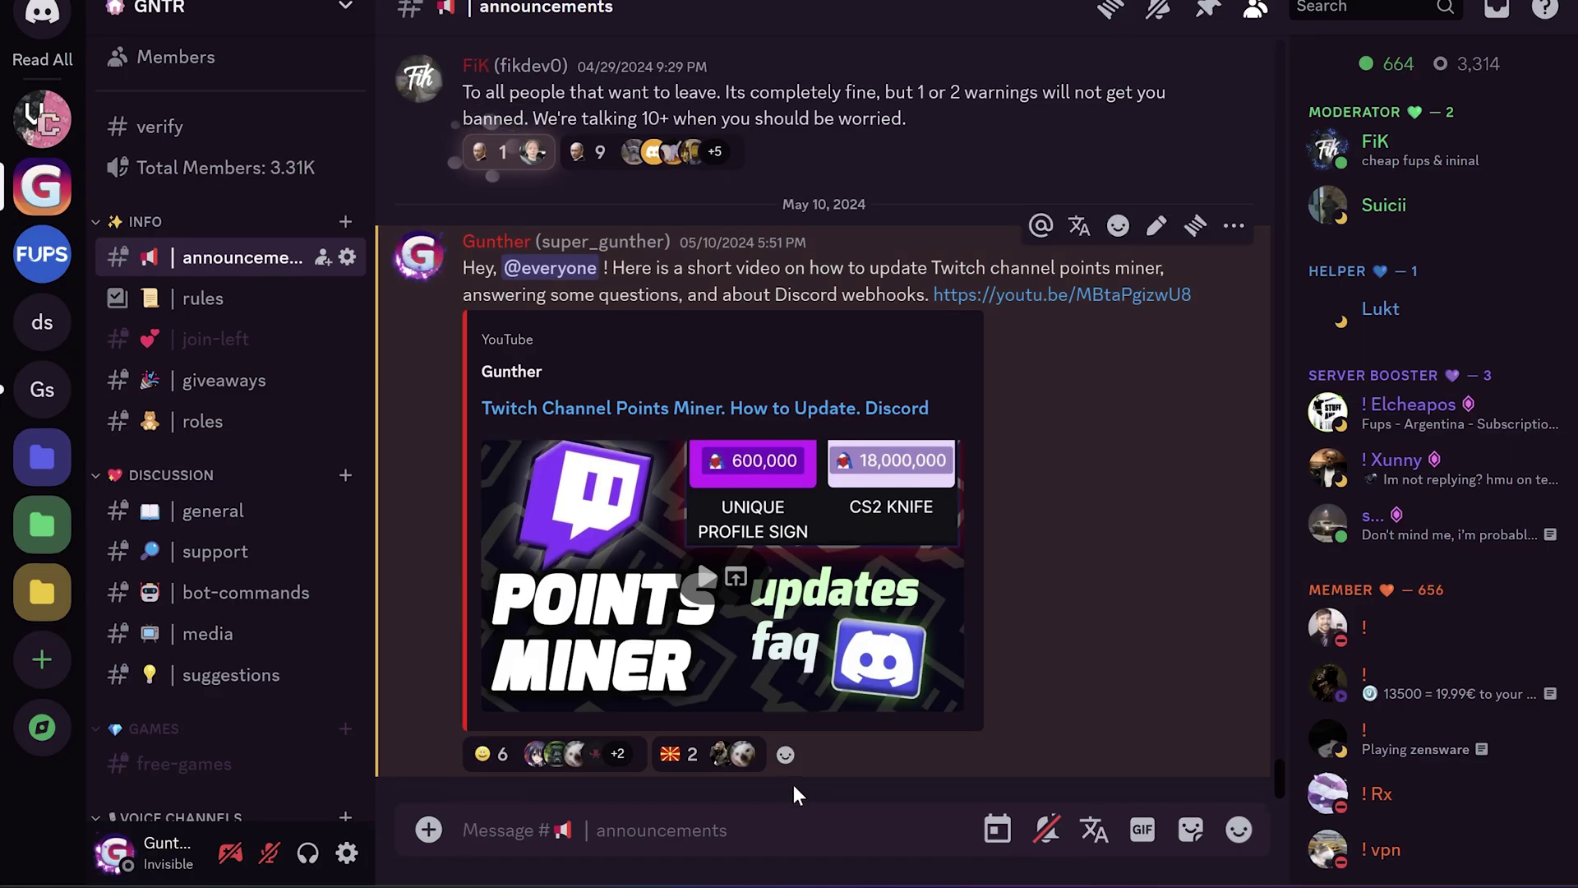
Step: Enable Cloud Integrations and Settings Sync in Vencord's Cloud settings, and sync the settings to the cloud
{"action": "left_click", "coordinate": [347, 853]}
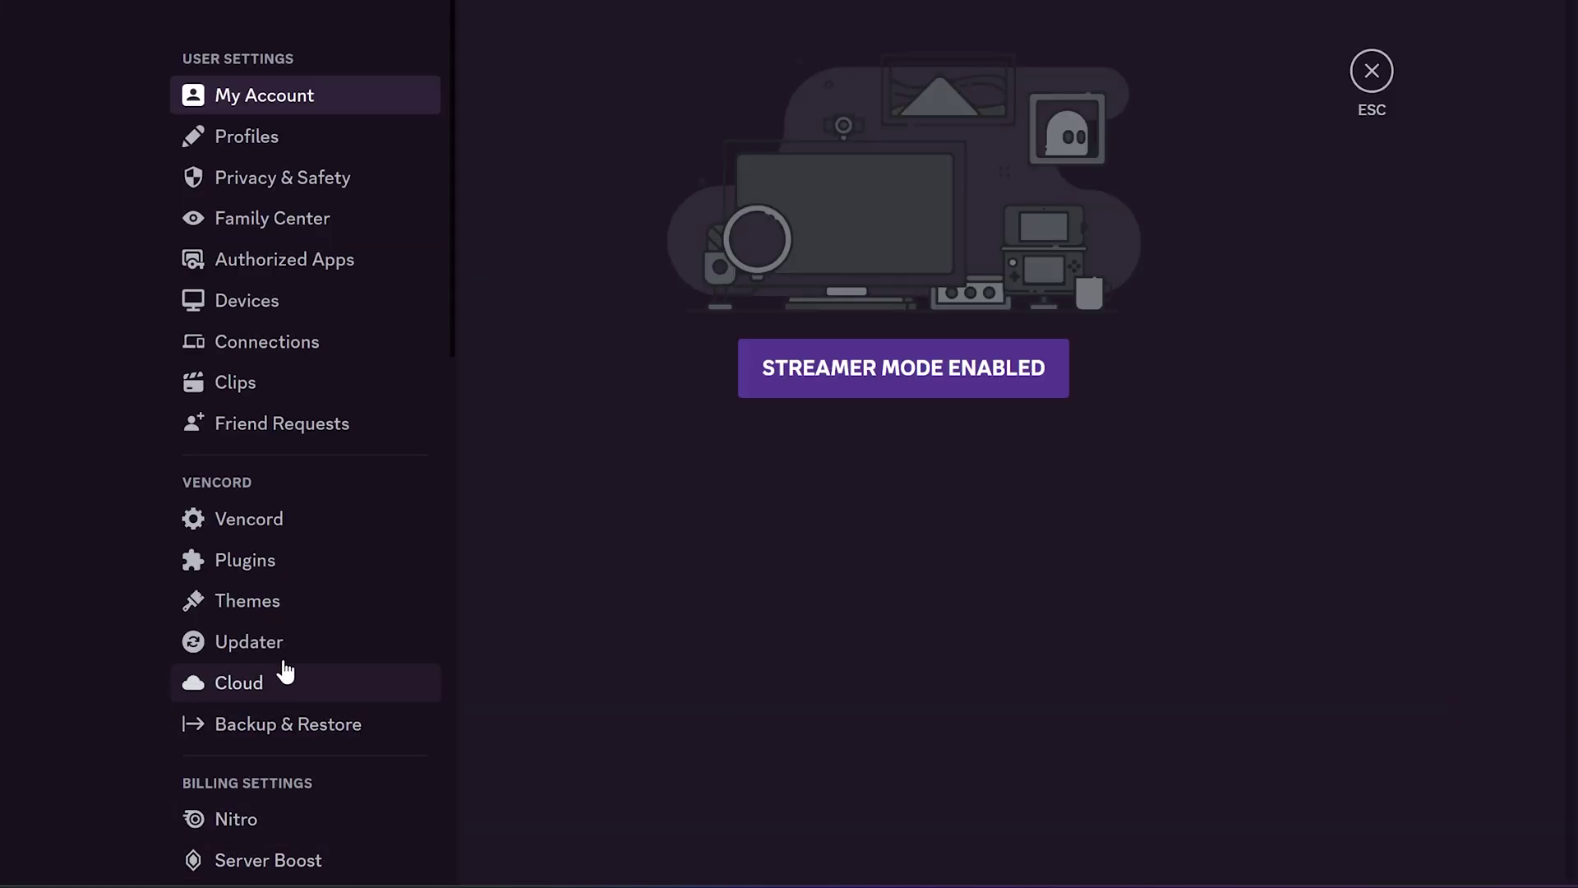
{"action": "left_click", "coordinate": [294, 691]}
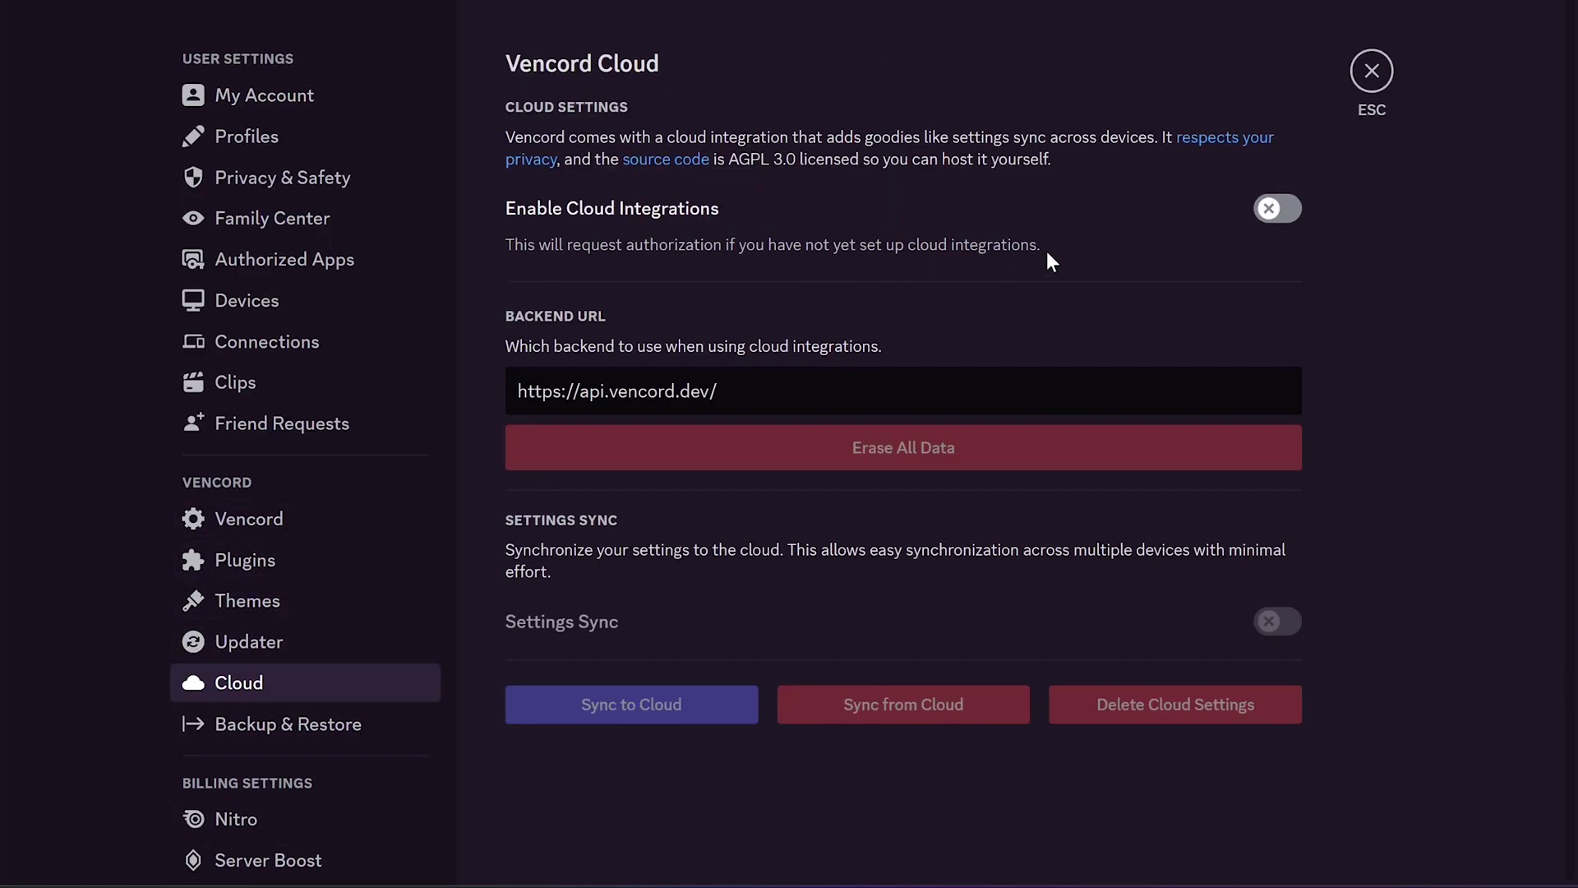
{"action": "left_click", "coordinate": [1279, 209]}
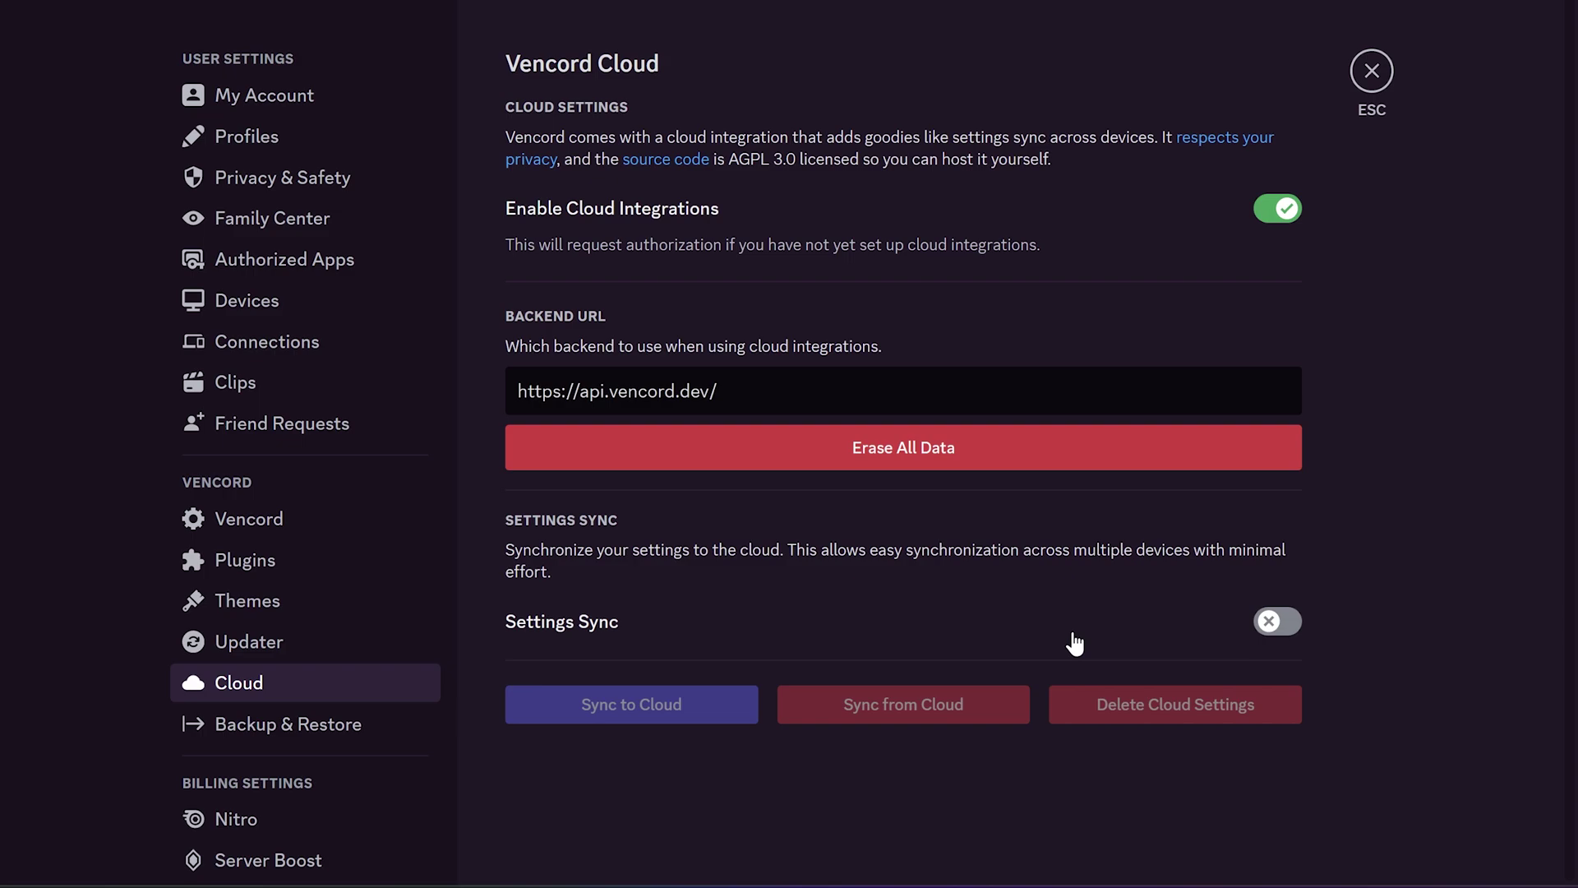
{"action": "left_click", "coordinate": [1274, 622]}
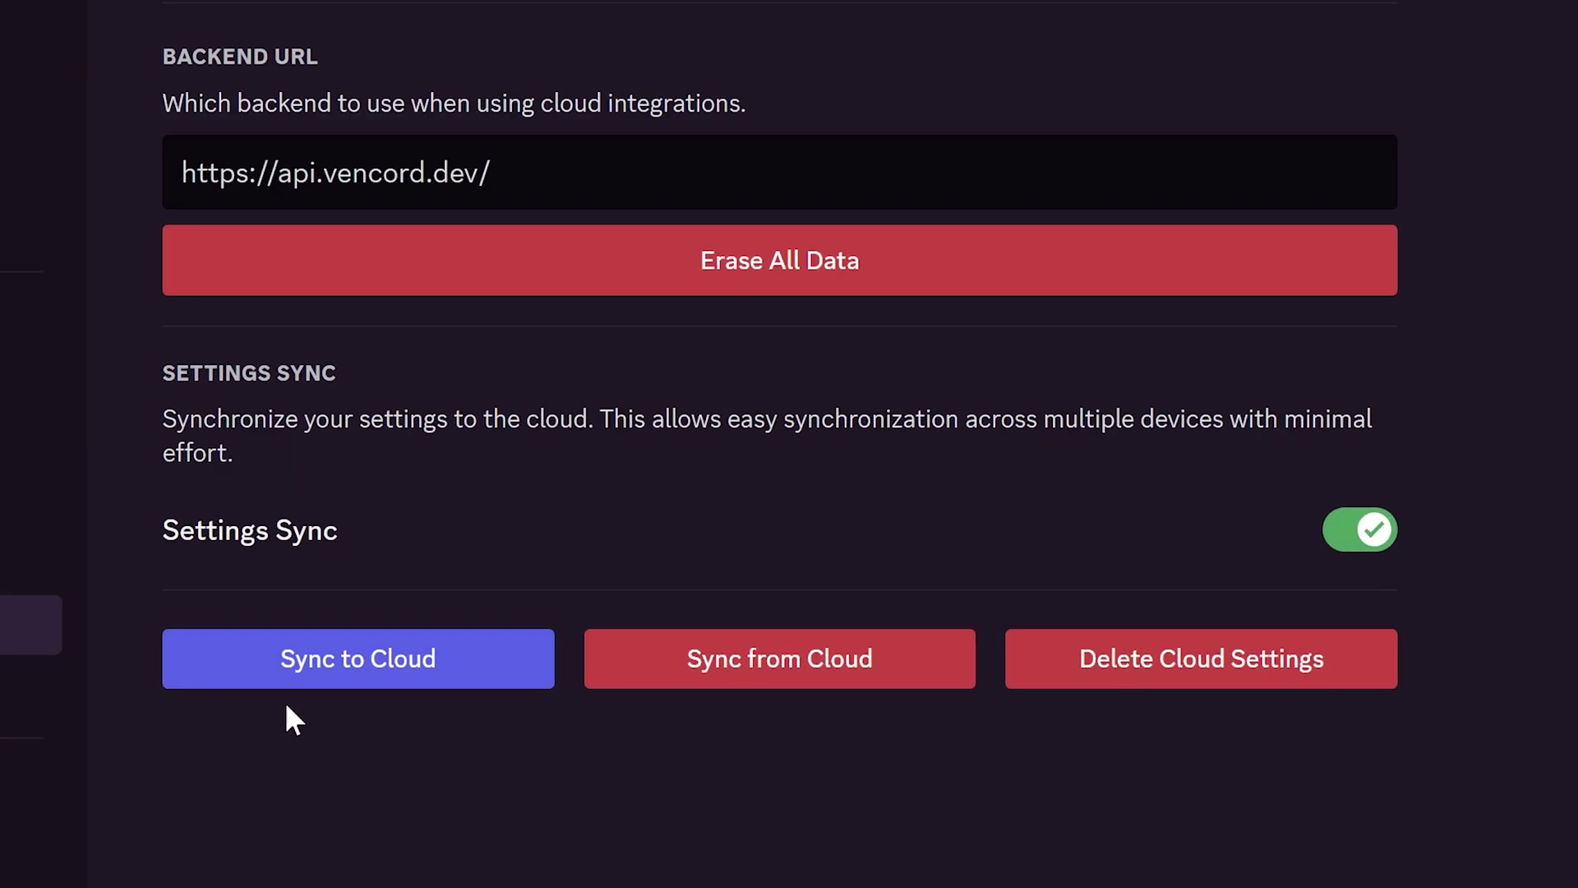
{"action": "left_click", "coordinate": [319, 676]}
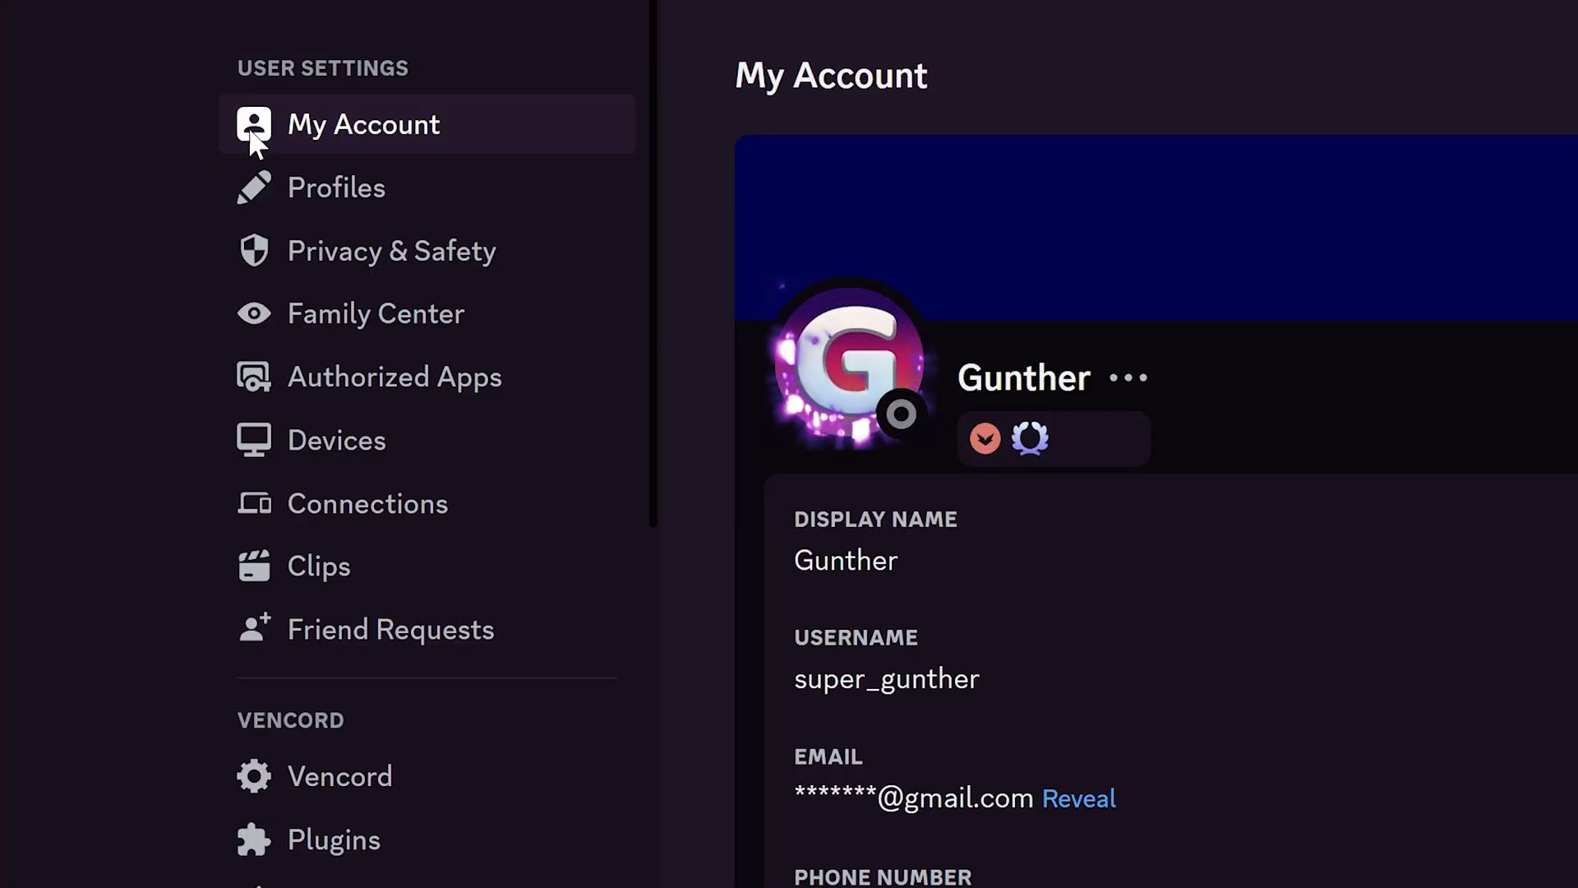
Step: Copy the SettingsIcons.theme.css link from the GitHub README and paste it into Vencord's Online Themes links
{"action": "scroll", "coordinate": [324, 233], "scroll_direction": "down", "scroll_amount": 6}
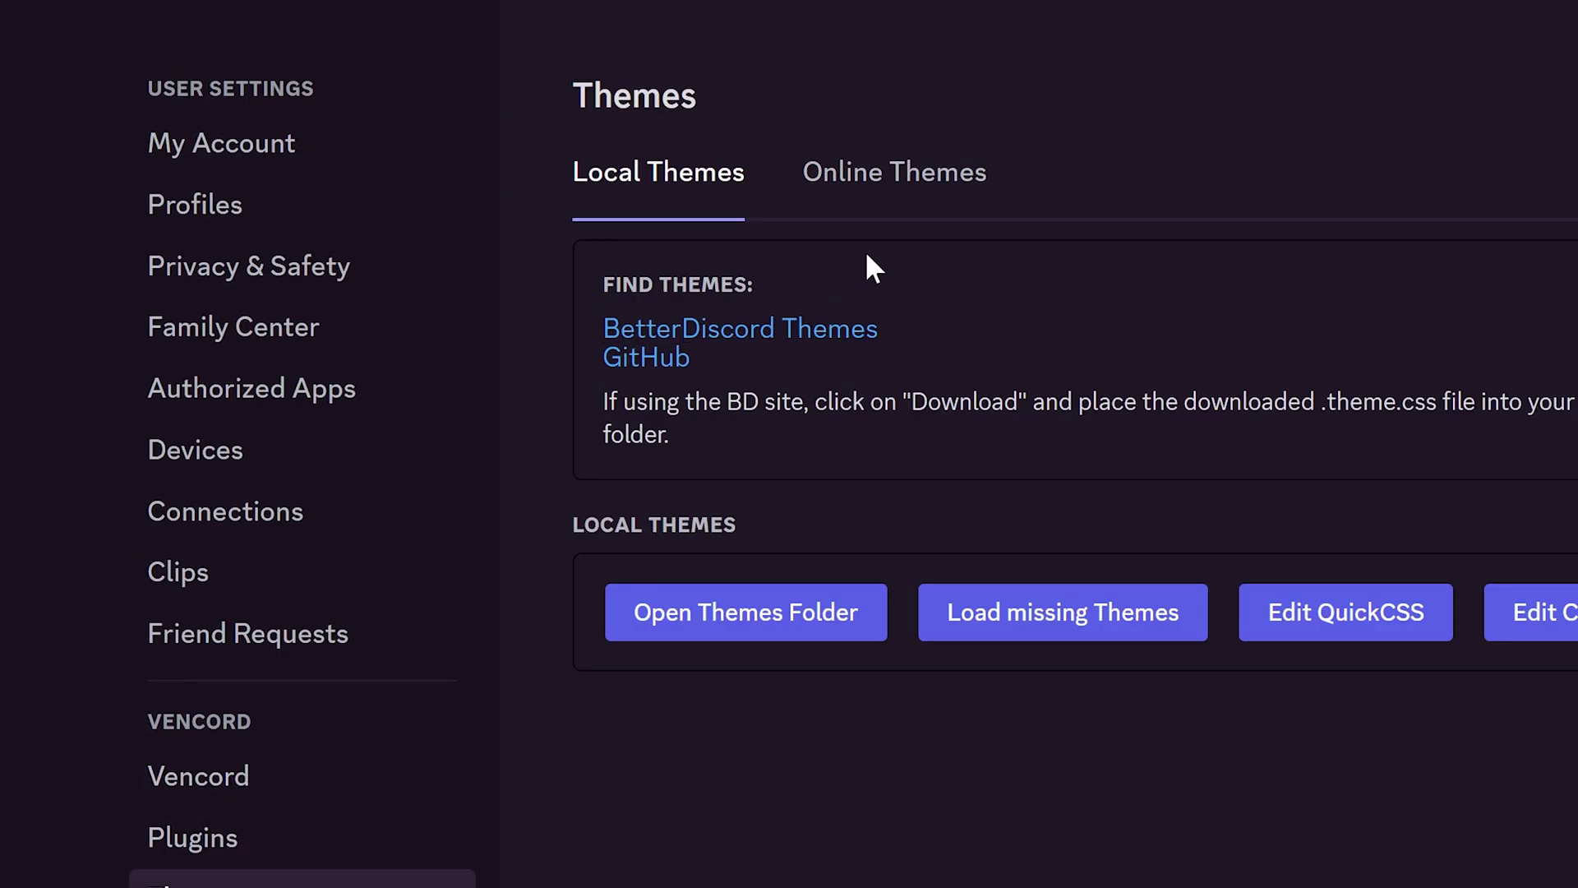
{"action": "left_click", "coordinate": [910, 174]}
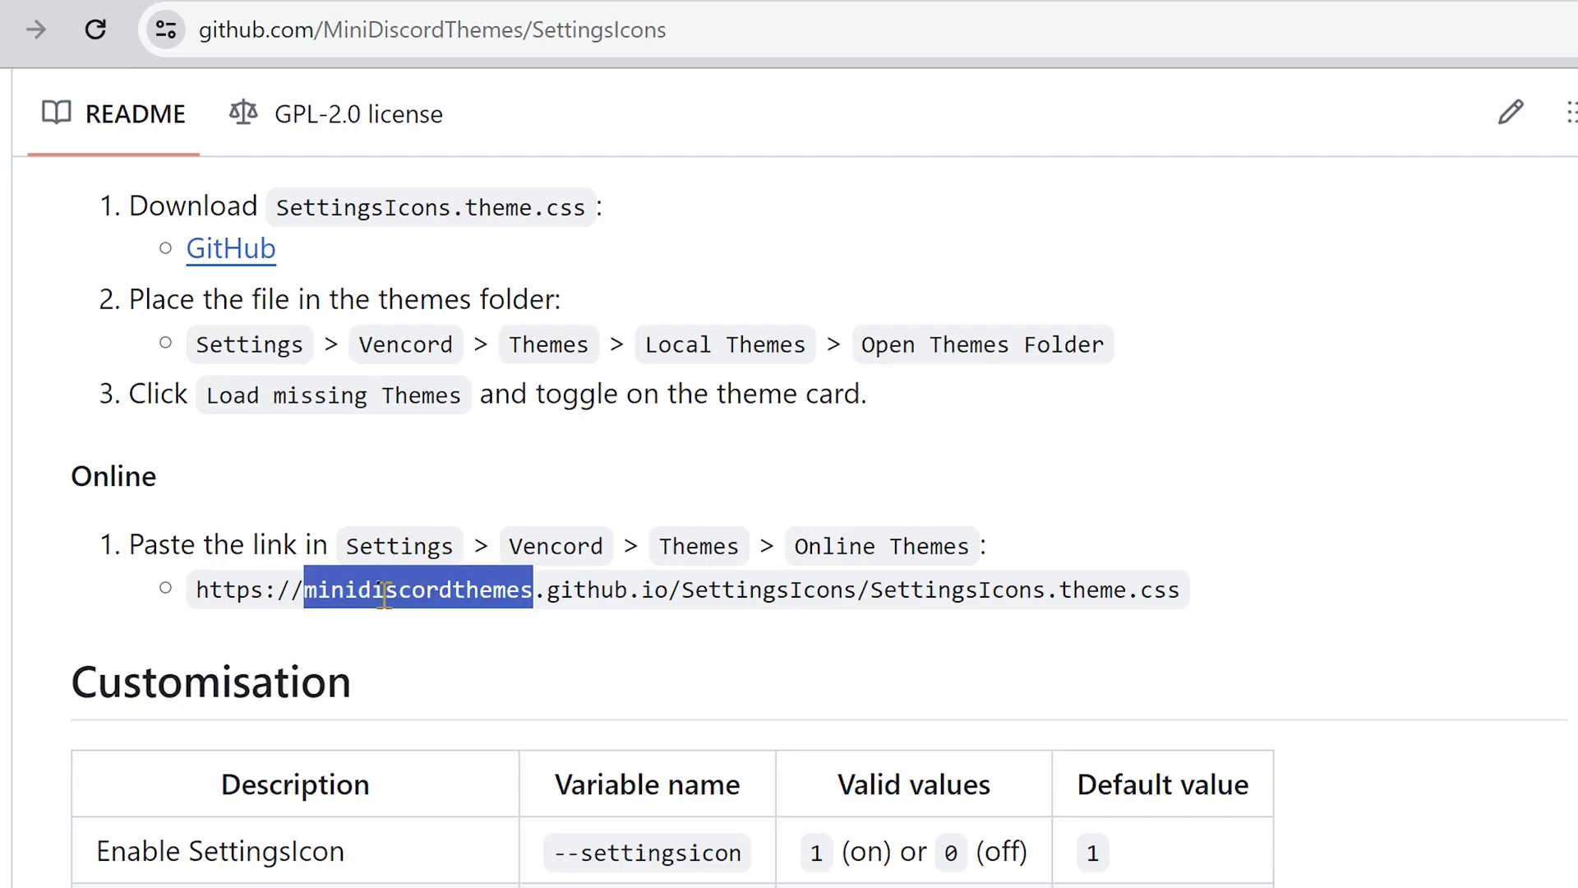
{"action": "triple_click", "coordinate": [385, 594]}
{"action": "right_click", "coordinate": [434, 578]}
{"action": "left_click", "coordinate": [511, 618]}
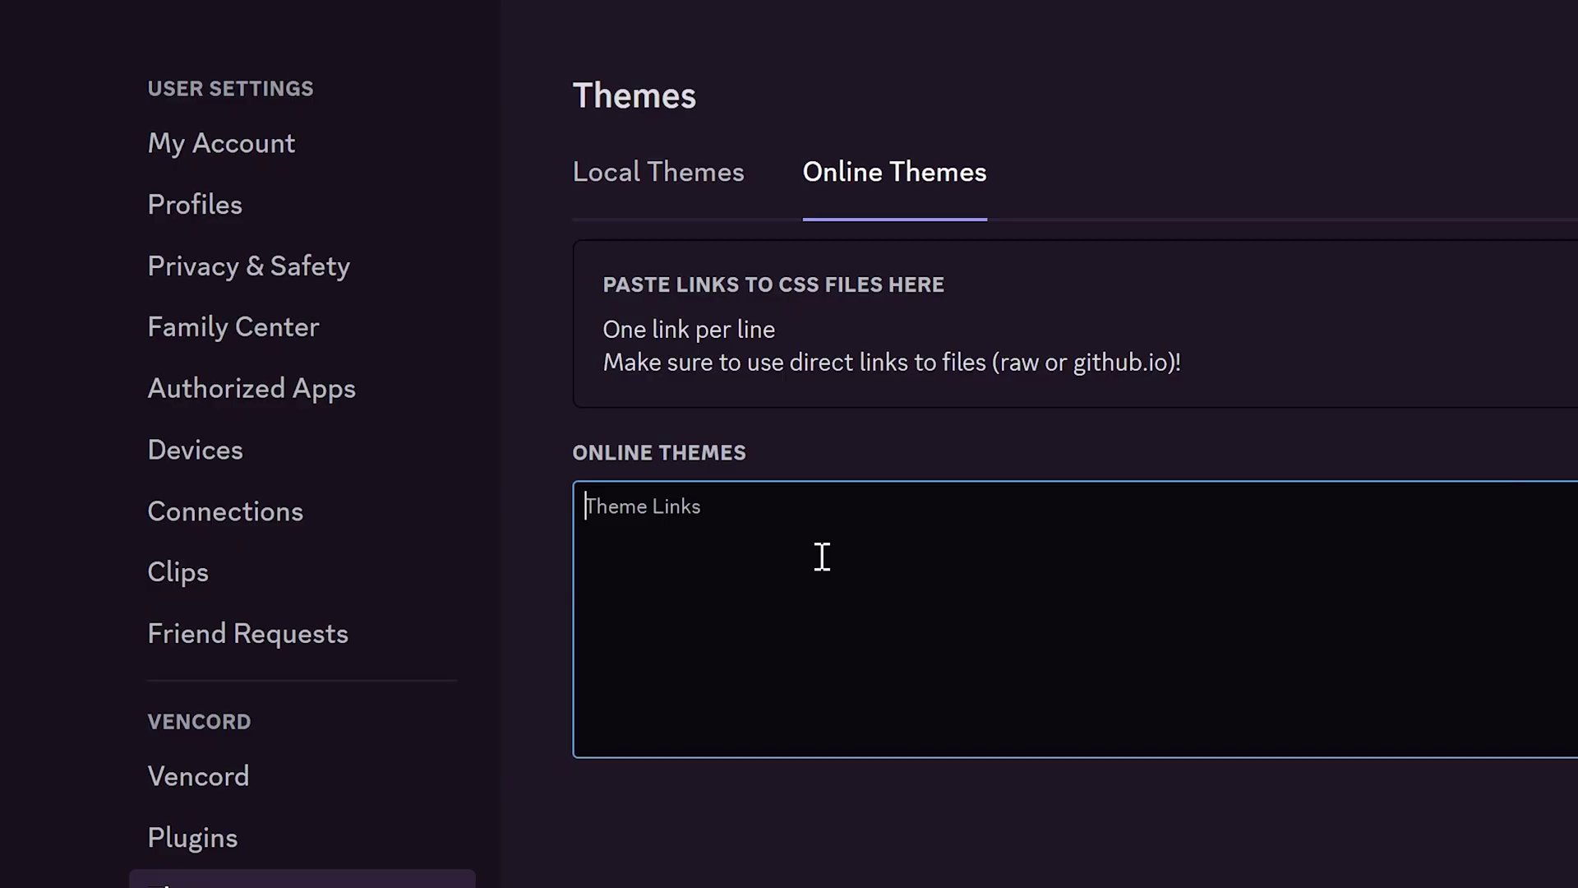
{"action": "left_click", "coordinate": [825, 559]}
{"action": "key", "text": "ctrl+v"}
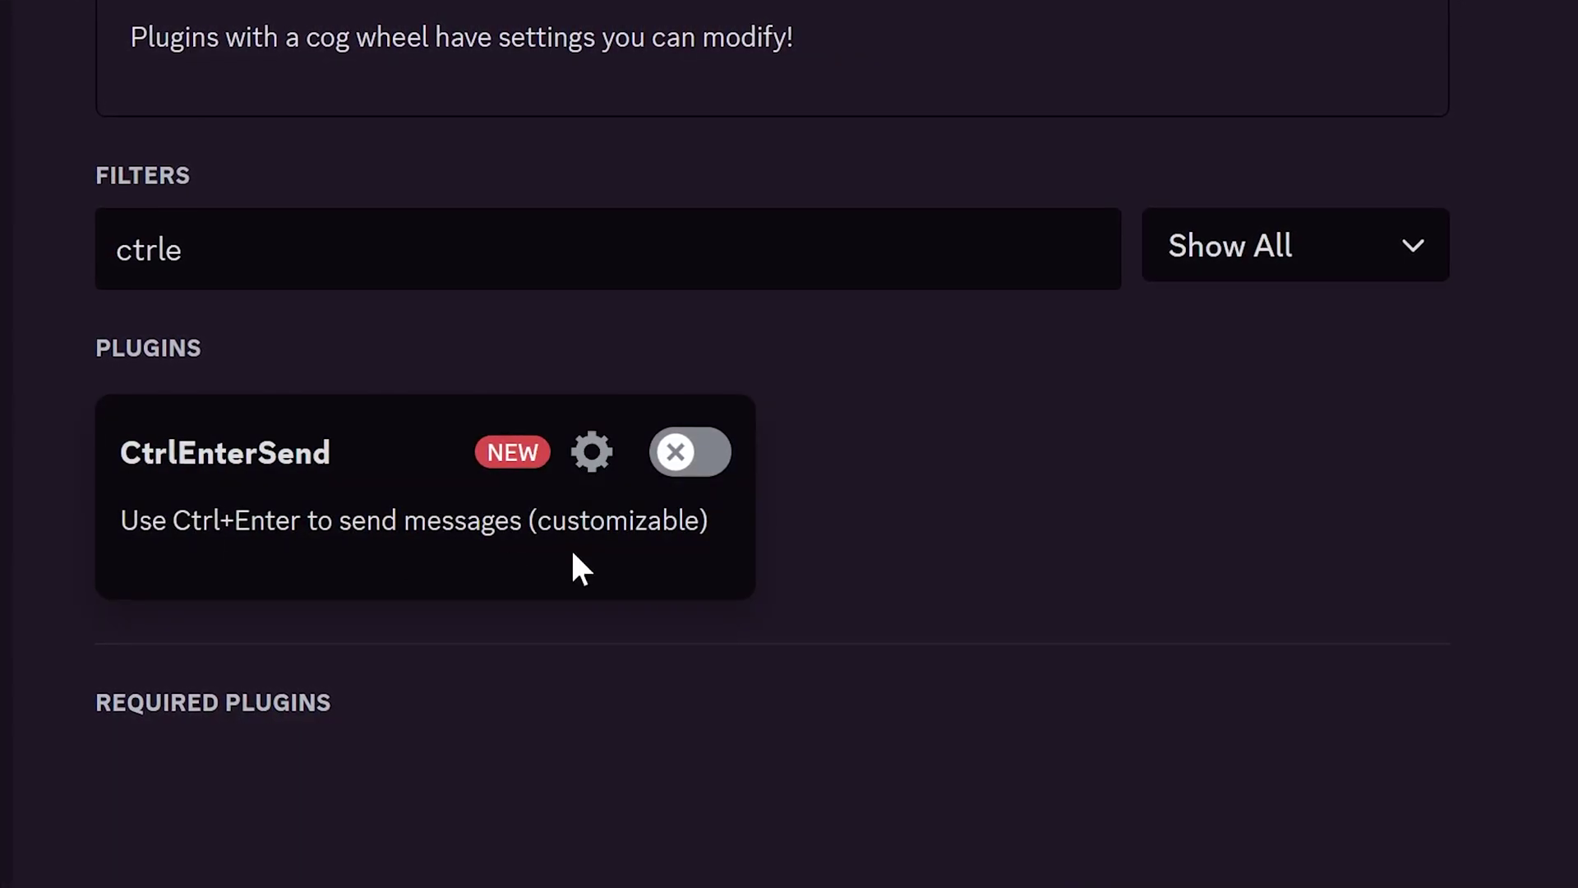
Step: Enable the CtrlEnterSend plugin and restart Discord to apply it
{"action": "left_click", "coordinate": [703, 459]}
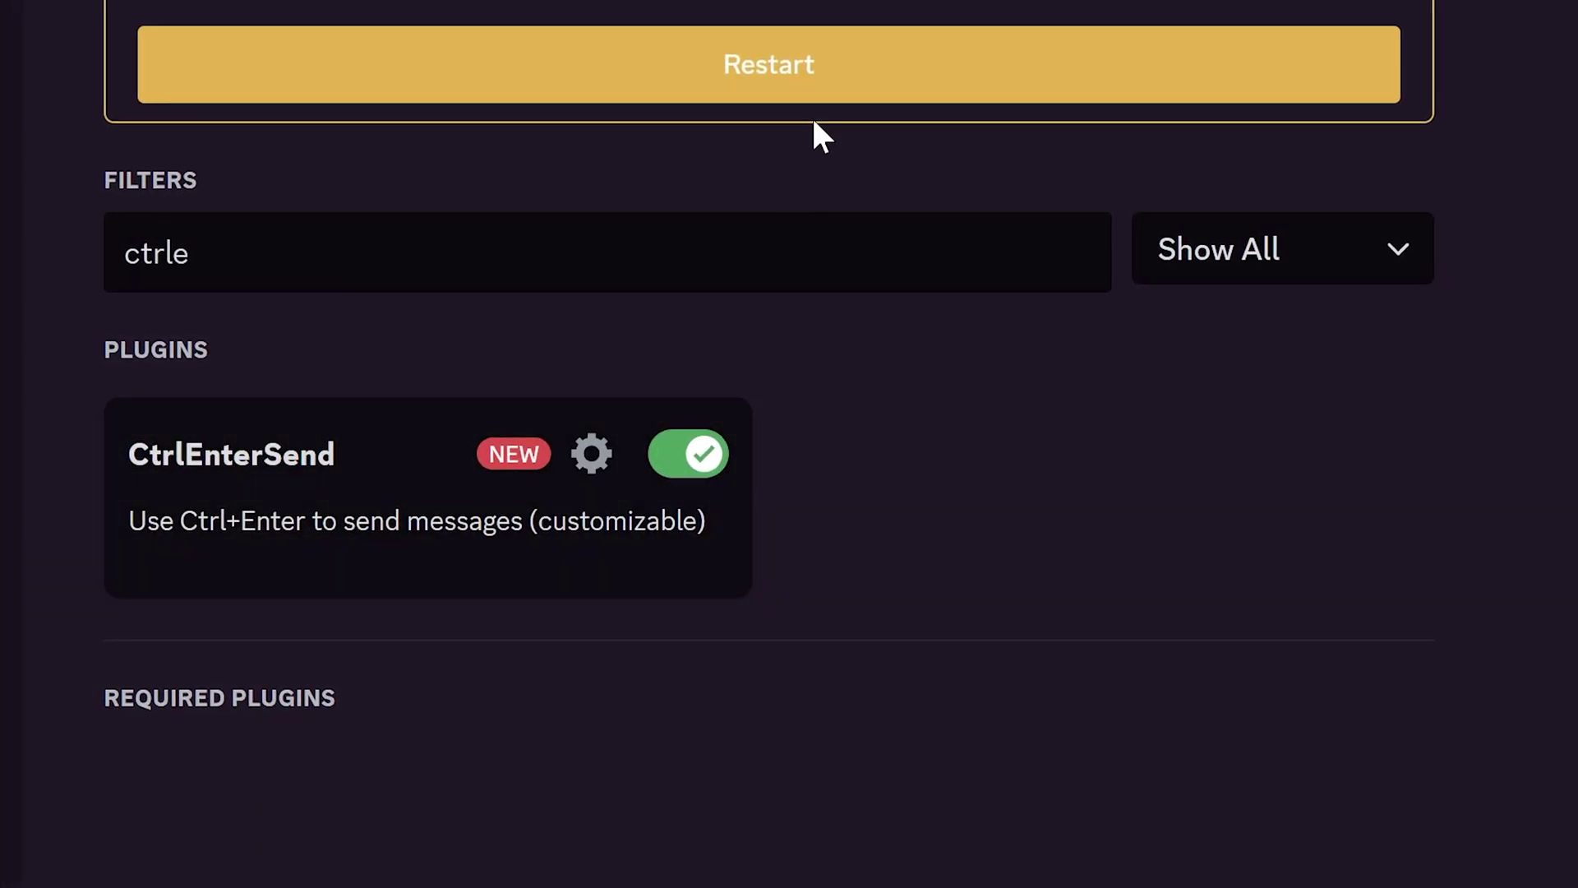
{"action": "left_click", "coordinate": [835, 95]}
Step: Write "hey" in the #test channel, try adding and removing line breaks, and send the message
{"action": "type", "text": "he"}
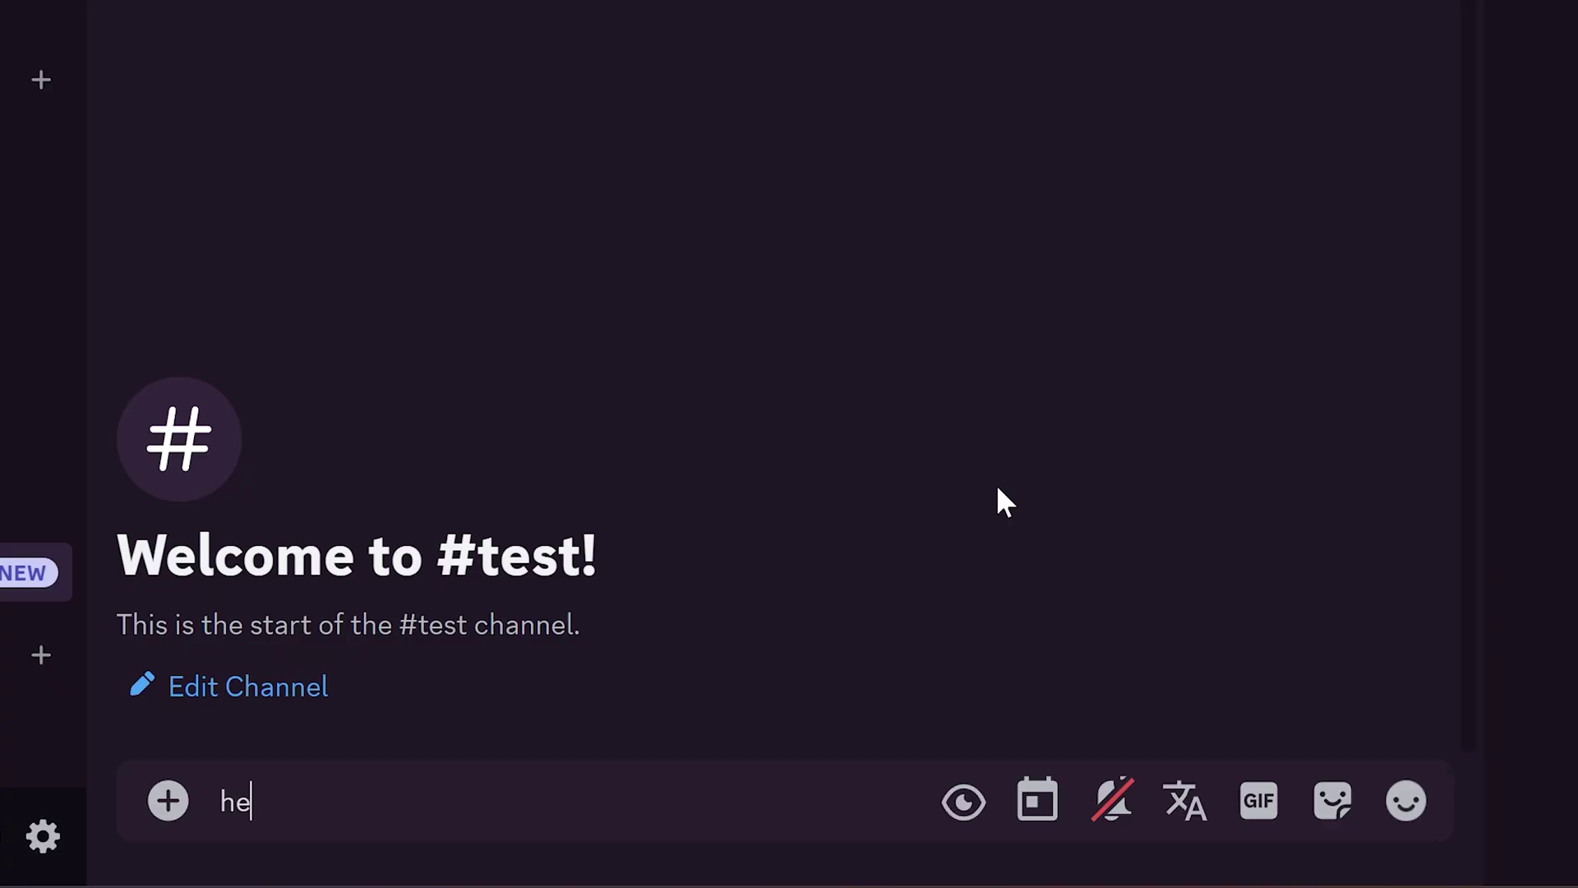
{"action": "type", "text": "y"}
{"action": "key", "text": "Return"}
{"action": "key", "text": "BackSpace"}
{"action": "key", "text": "Return"}
{"action": "key", "text": "BackSpace"}
{"action": "key", "text": "ctrl+Return"}
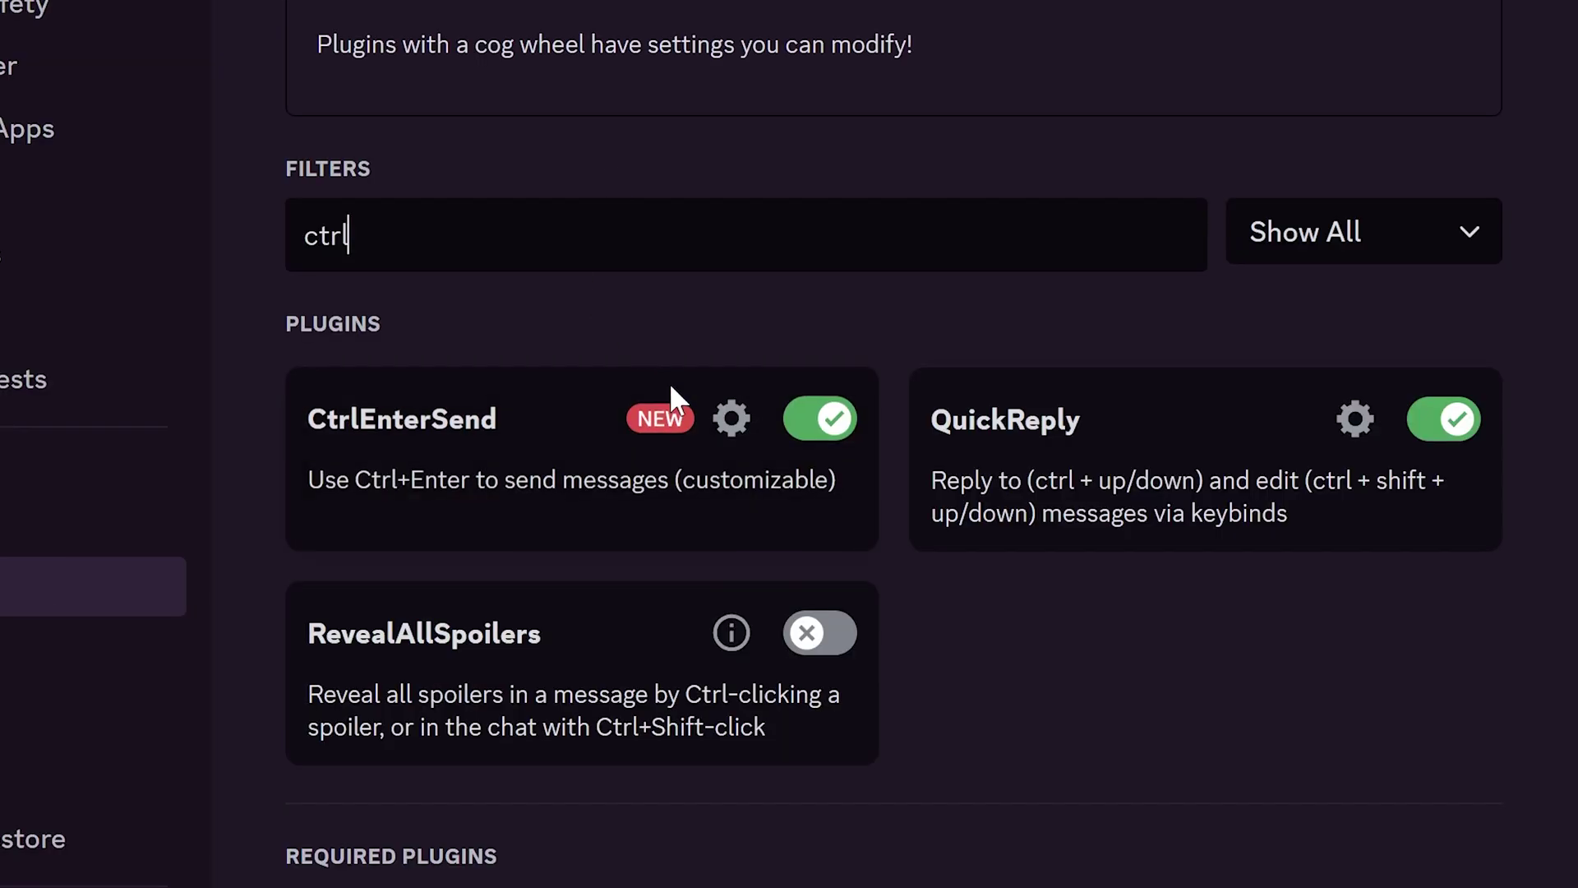
Step: Open the CtrlEnterSend plugin's settings to view its options
{"action": "left_click", "coordinate": [729, 413]}
{"action": "left_click", "coordinate": [918, 458]}
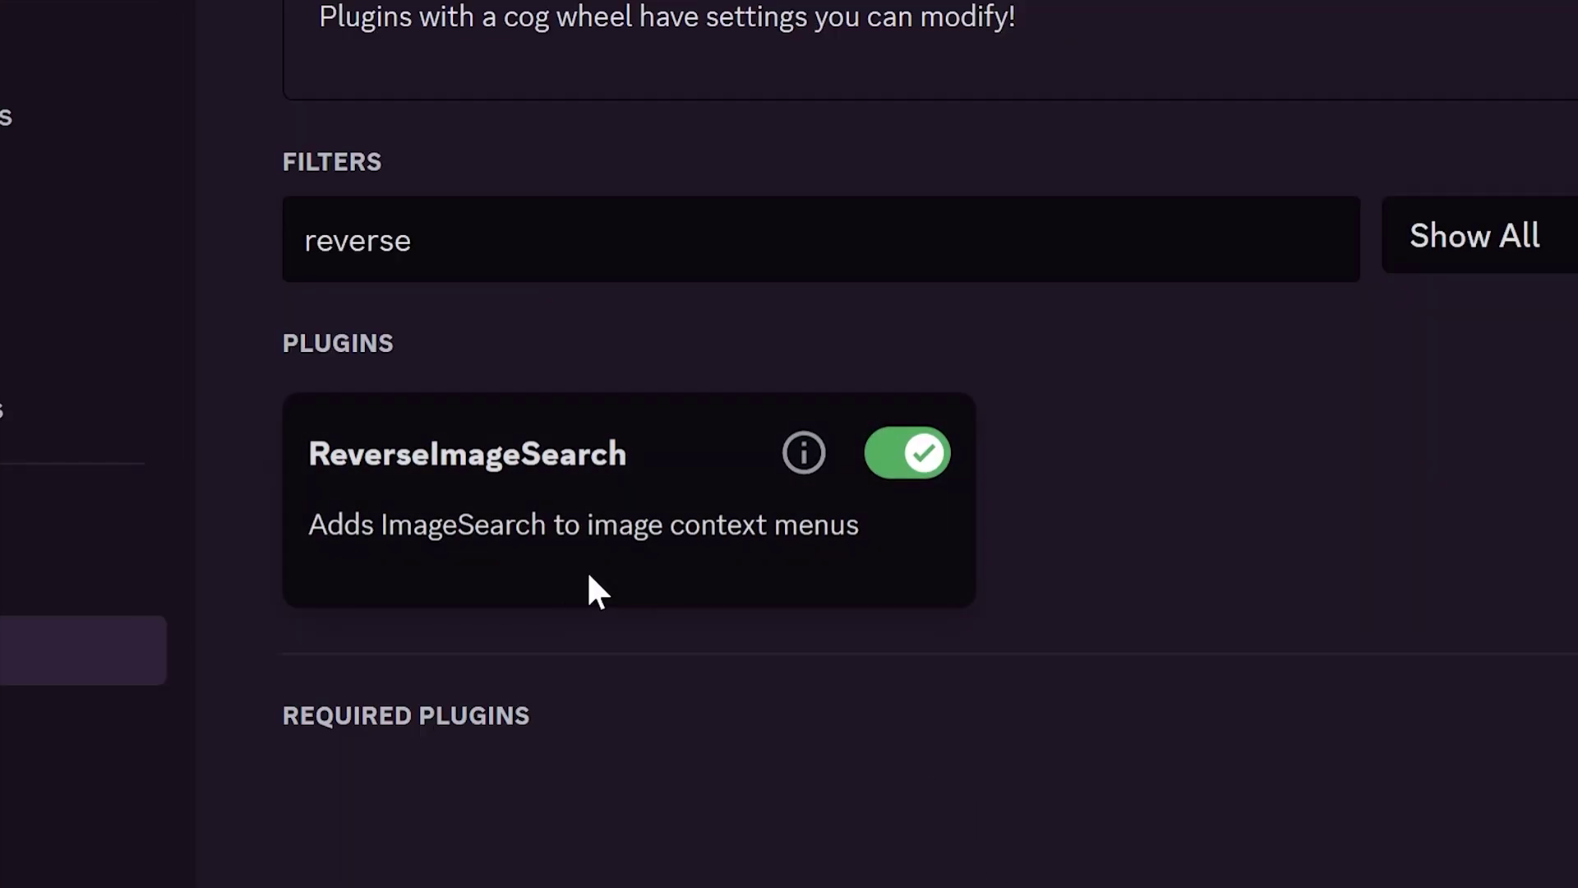
Step: Open the image search options for the cat photo in the media channel
{"action": "right_click", "coordinate": [613, 401]}
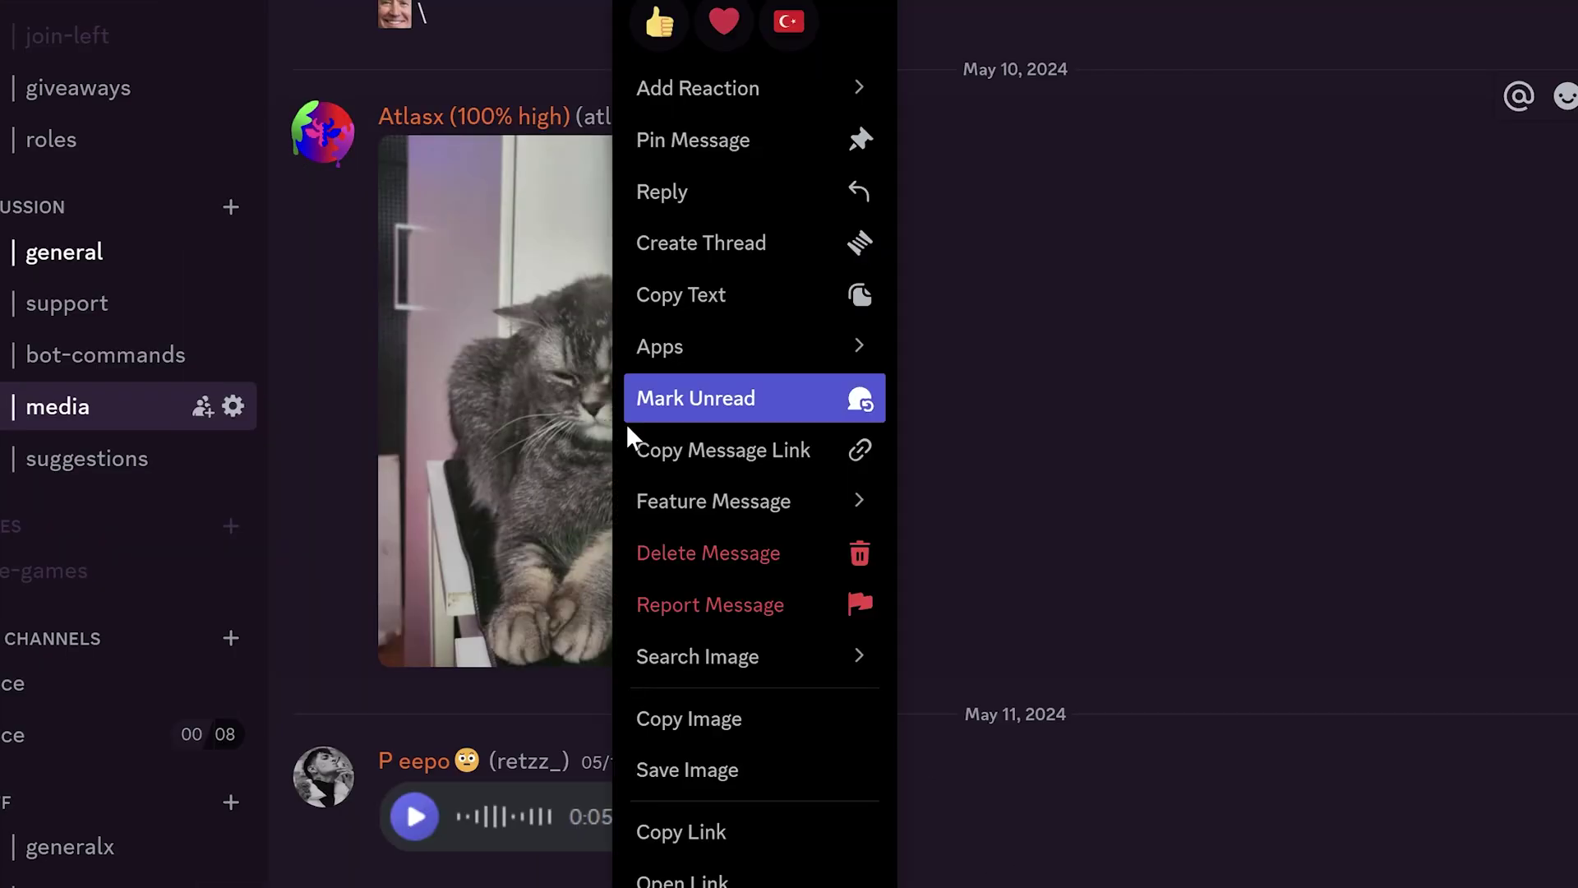
{"action": "mouse_move", "coordinate": [734, 656]}
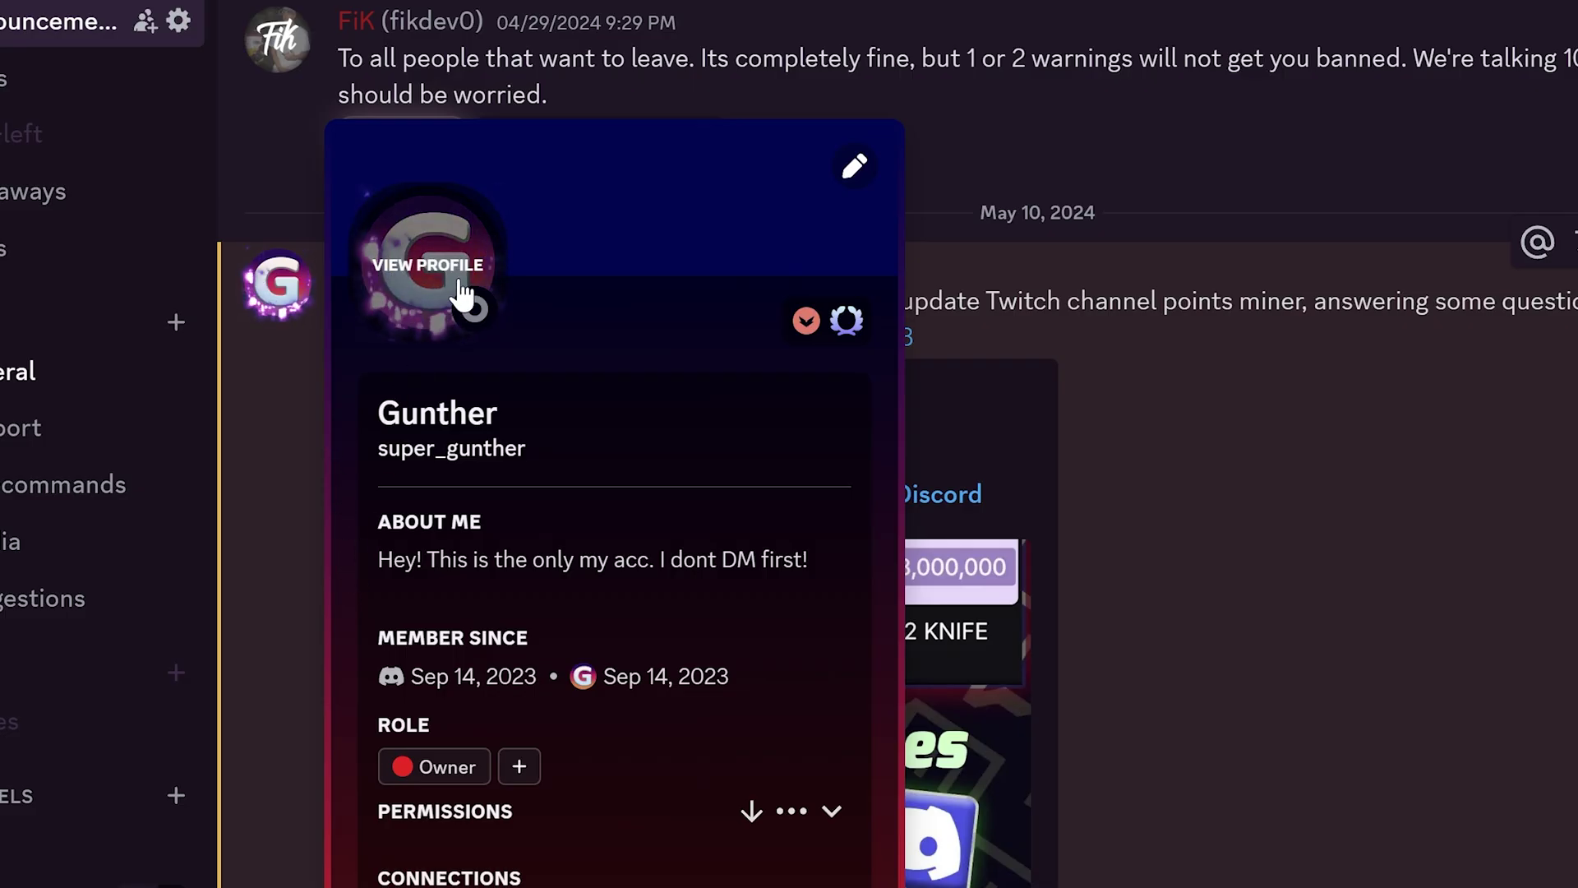
Step: Enlarge the avatar from the announcement author's full profile and search for the image with Google
{"action": "left_click", "coordinate": [460, 294]}
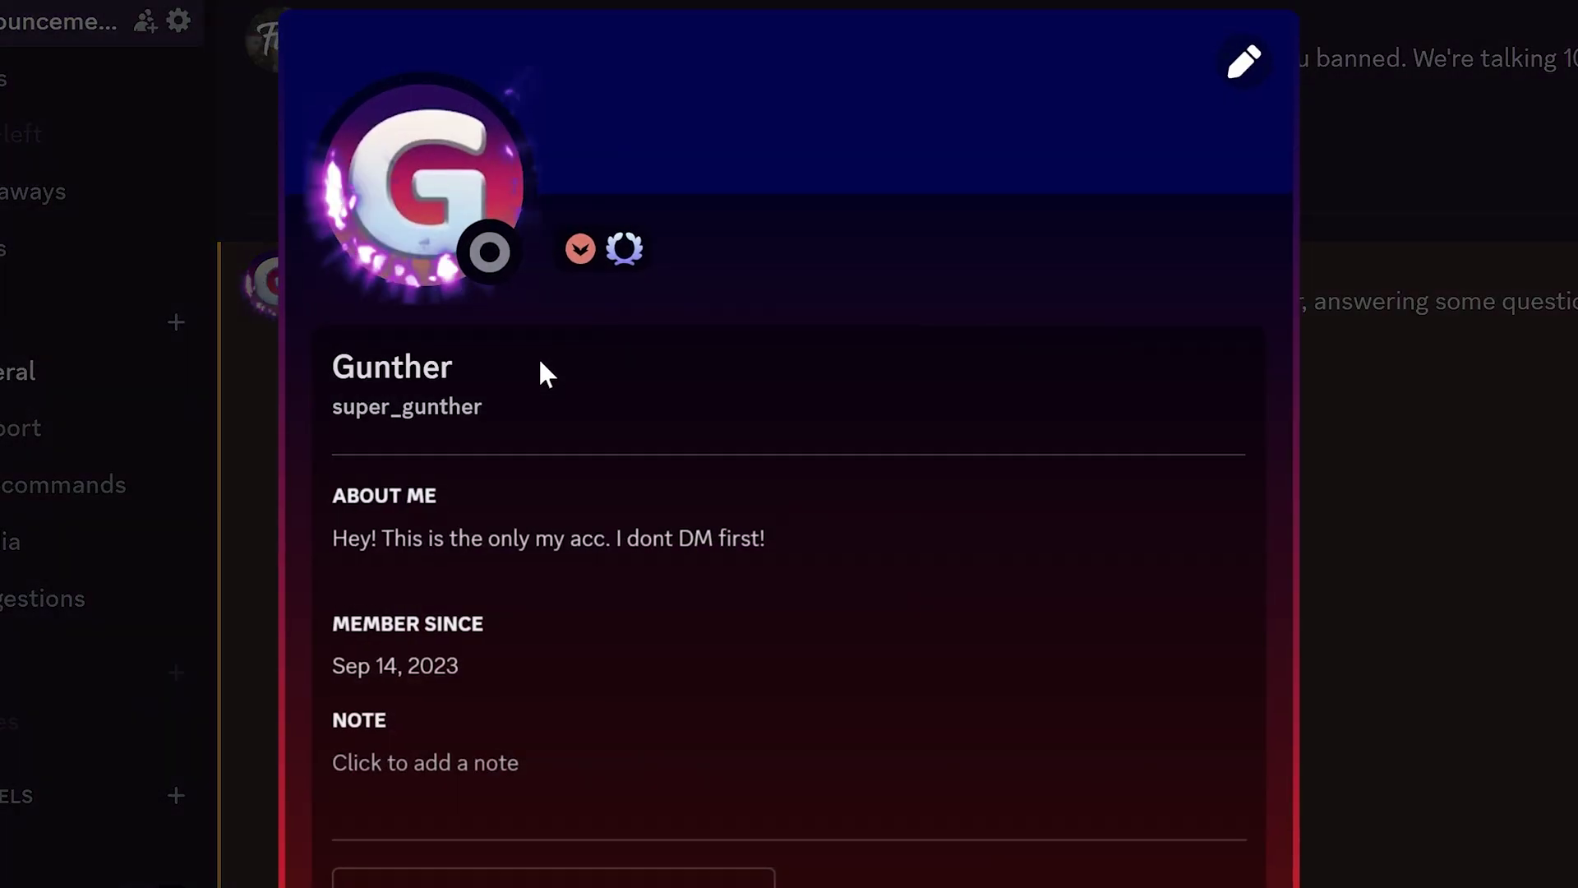
{"action": "left_click", "coordinate": [399, 165]}
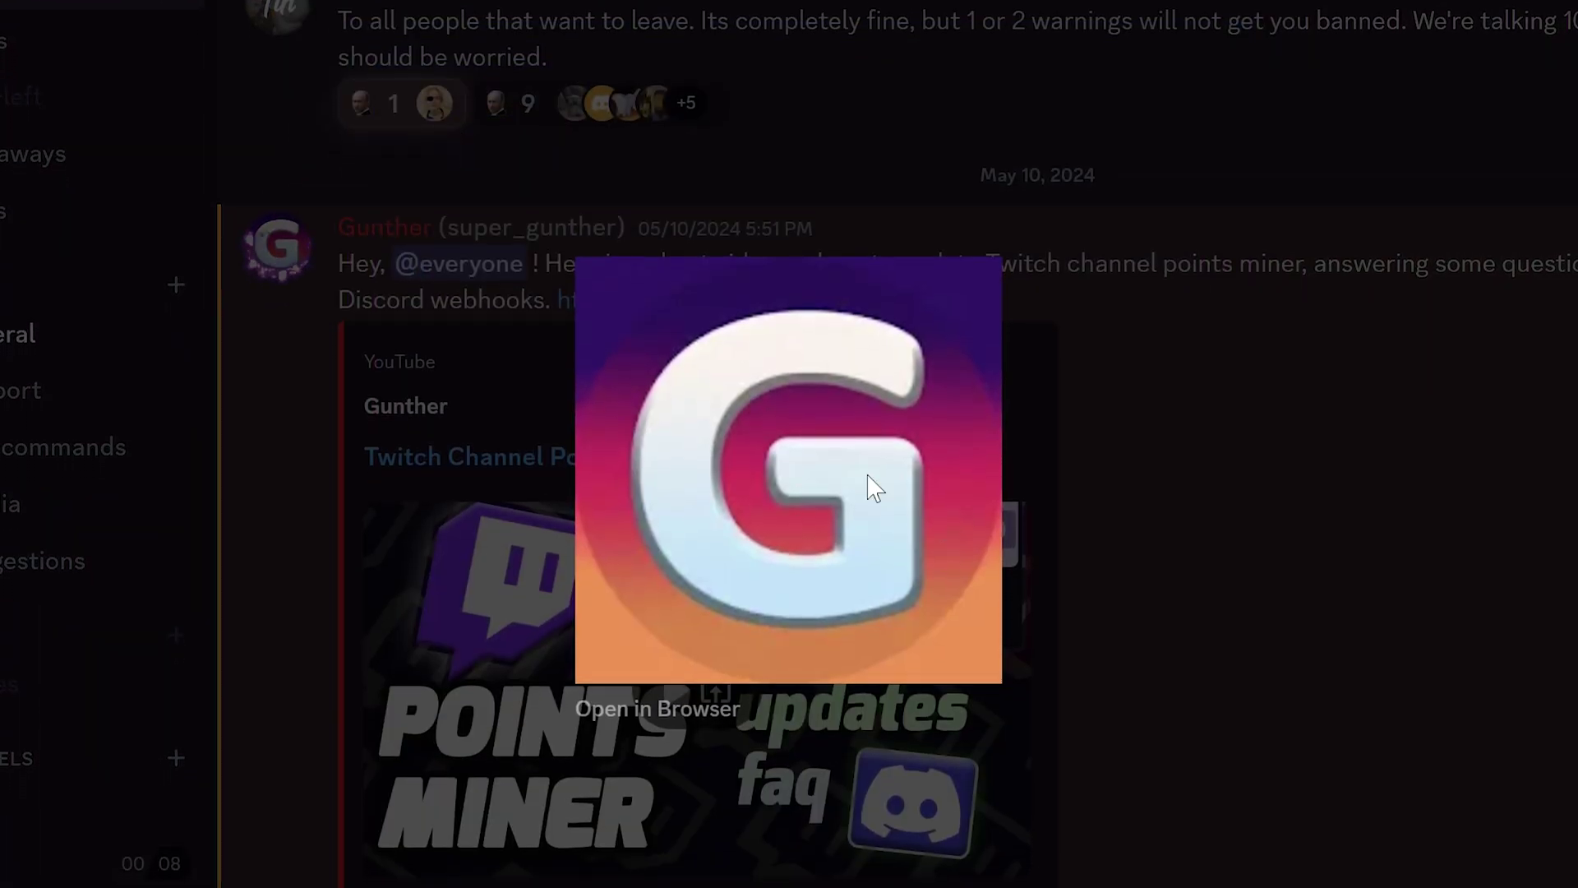
{"action": "right_click", "coordinate": [802, 392]}
{"action": "mouse_move", "coordinate": [837, 637]}
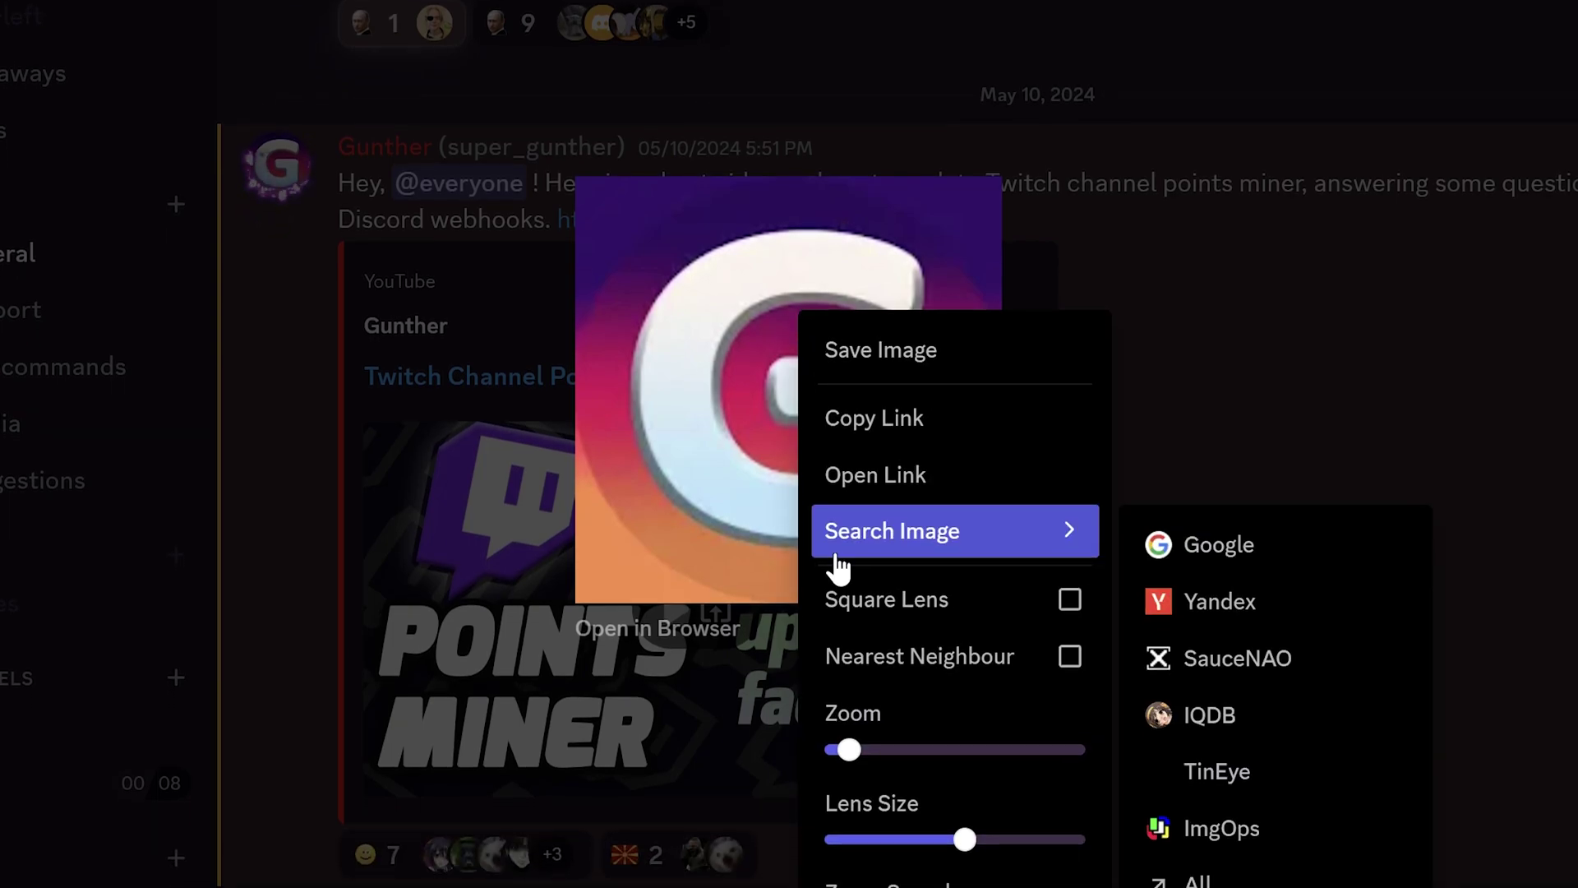
{"action": "left_click", "coordinate": [1184, 540]}
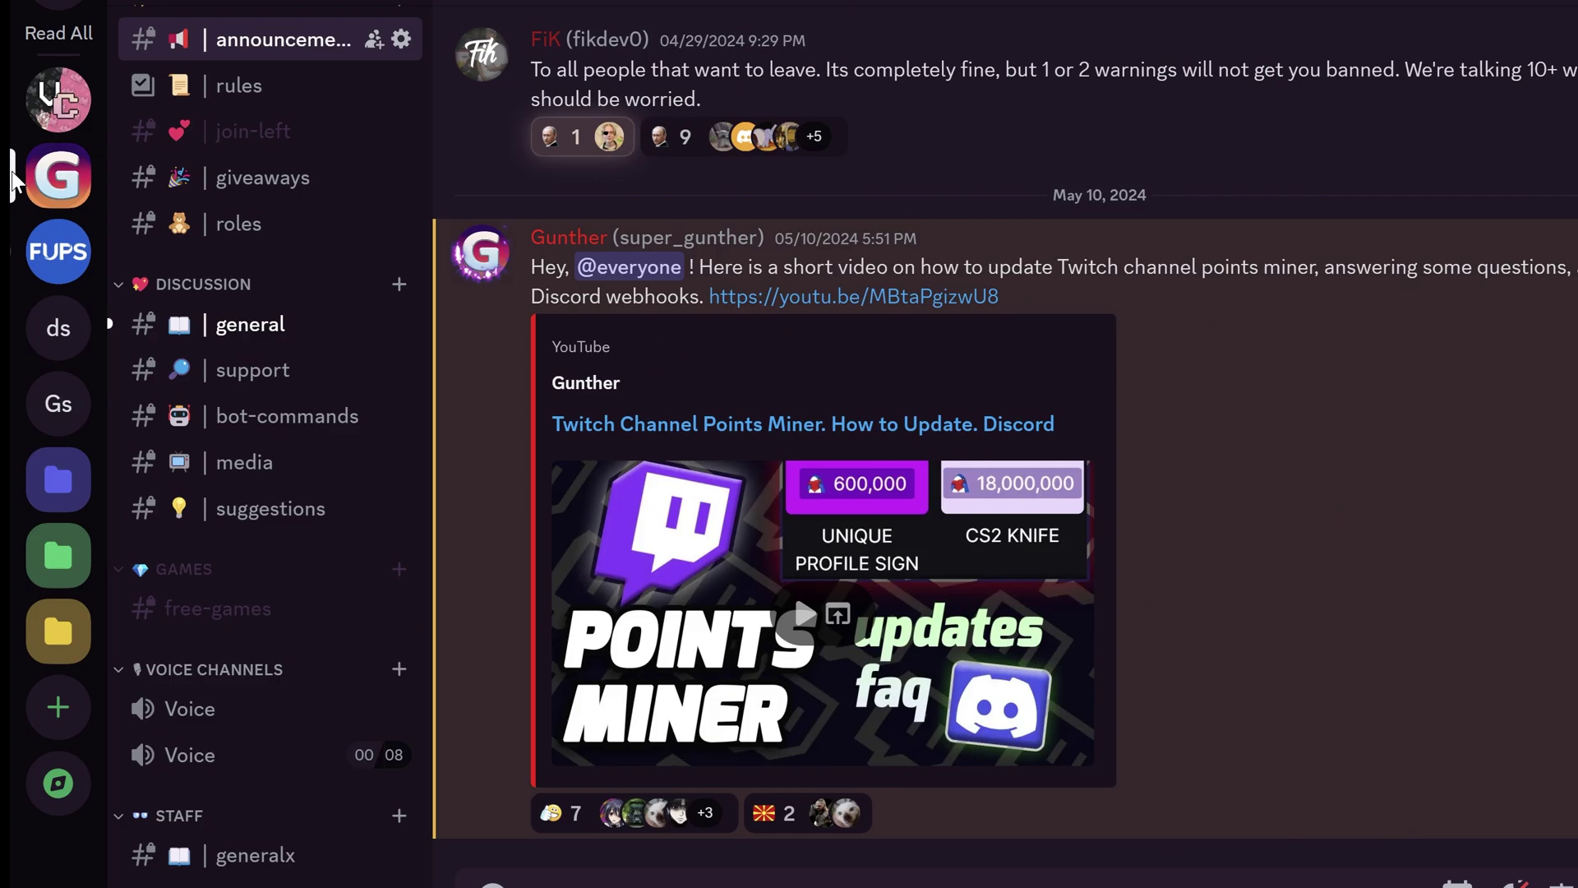
Step: View the GNTR server's icon enlarged and bring up the options available for the image
{"action": "right_click", "coordinate": [59, 173]}
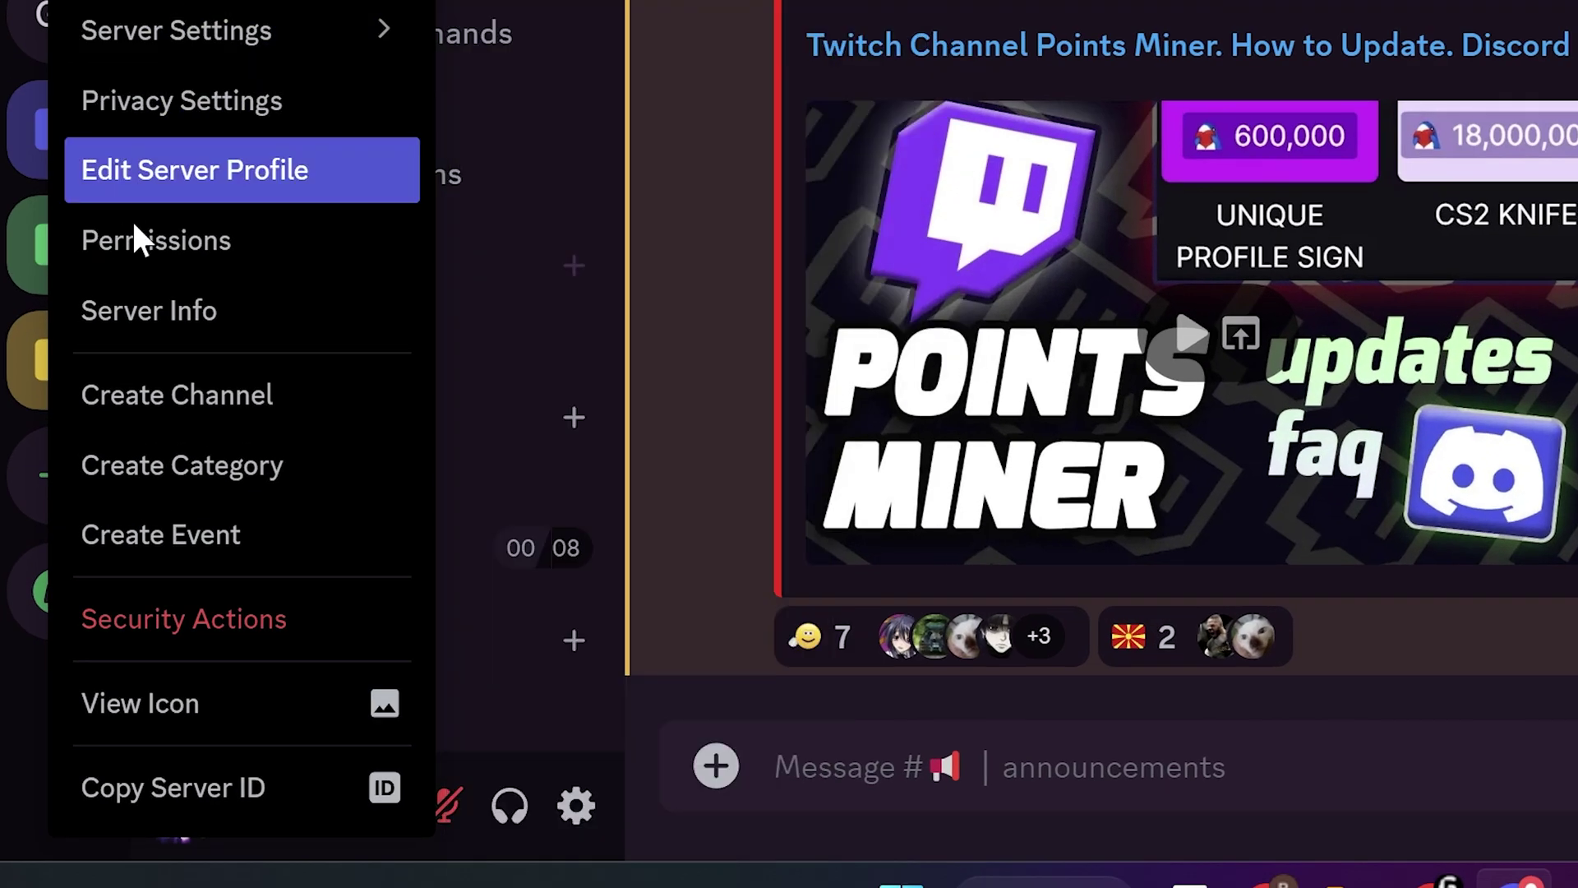
{"action": "left_click", "coordinate": [259, 725]}
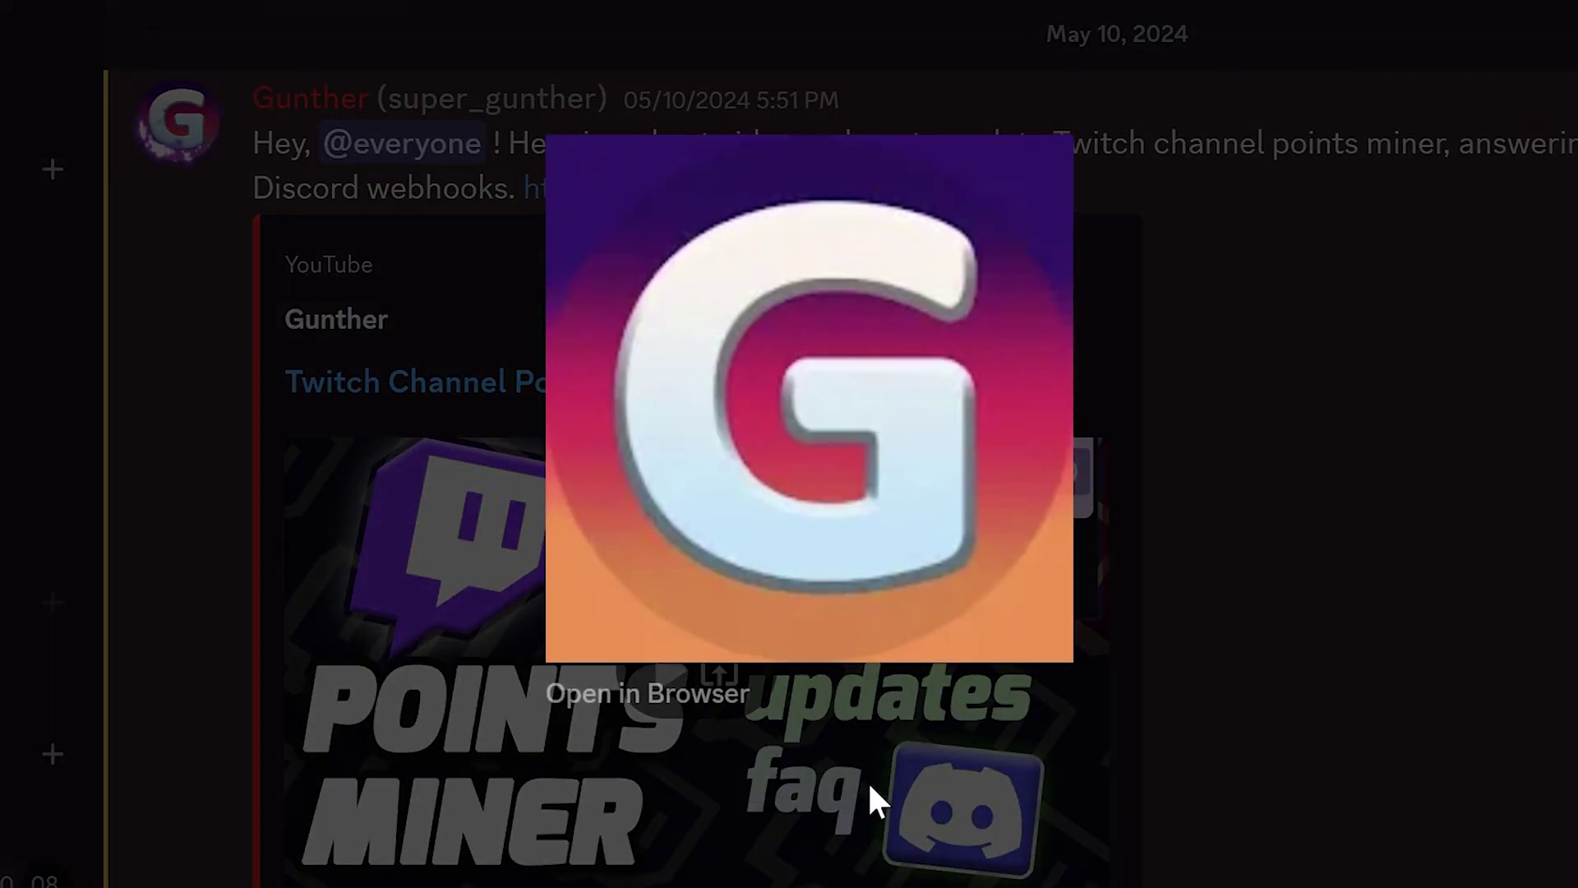
{"action": "right_click", "coordinate": [832, 289]}
{"action": "mouse_move", "coordinate": [1001, 585]}
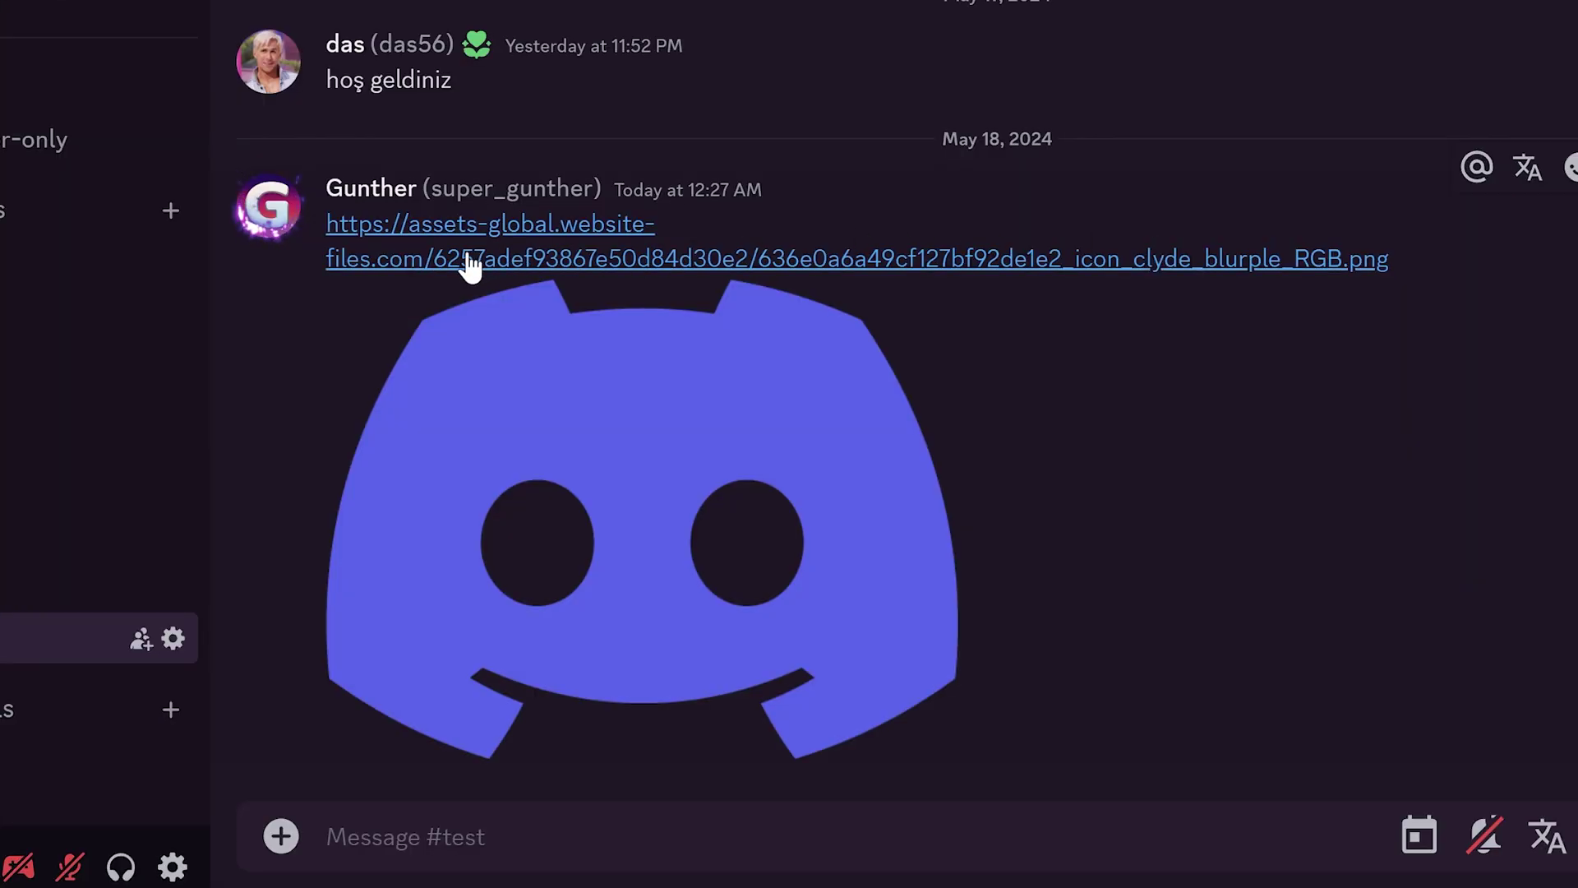
Step: Open the PNG link posted above the Discord logo in the #test channel
{"action": "left_click", "coordinate": [497, 253]}
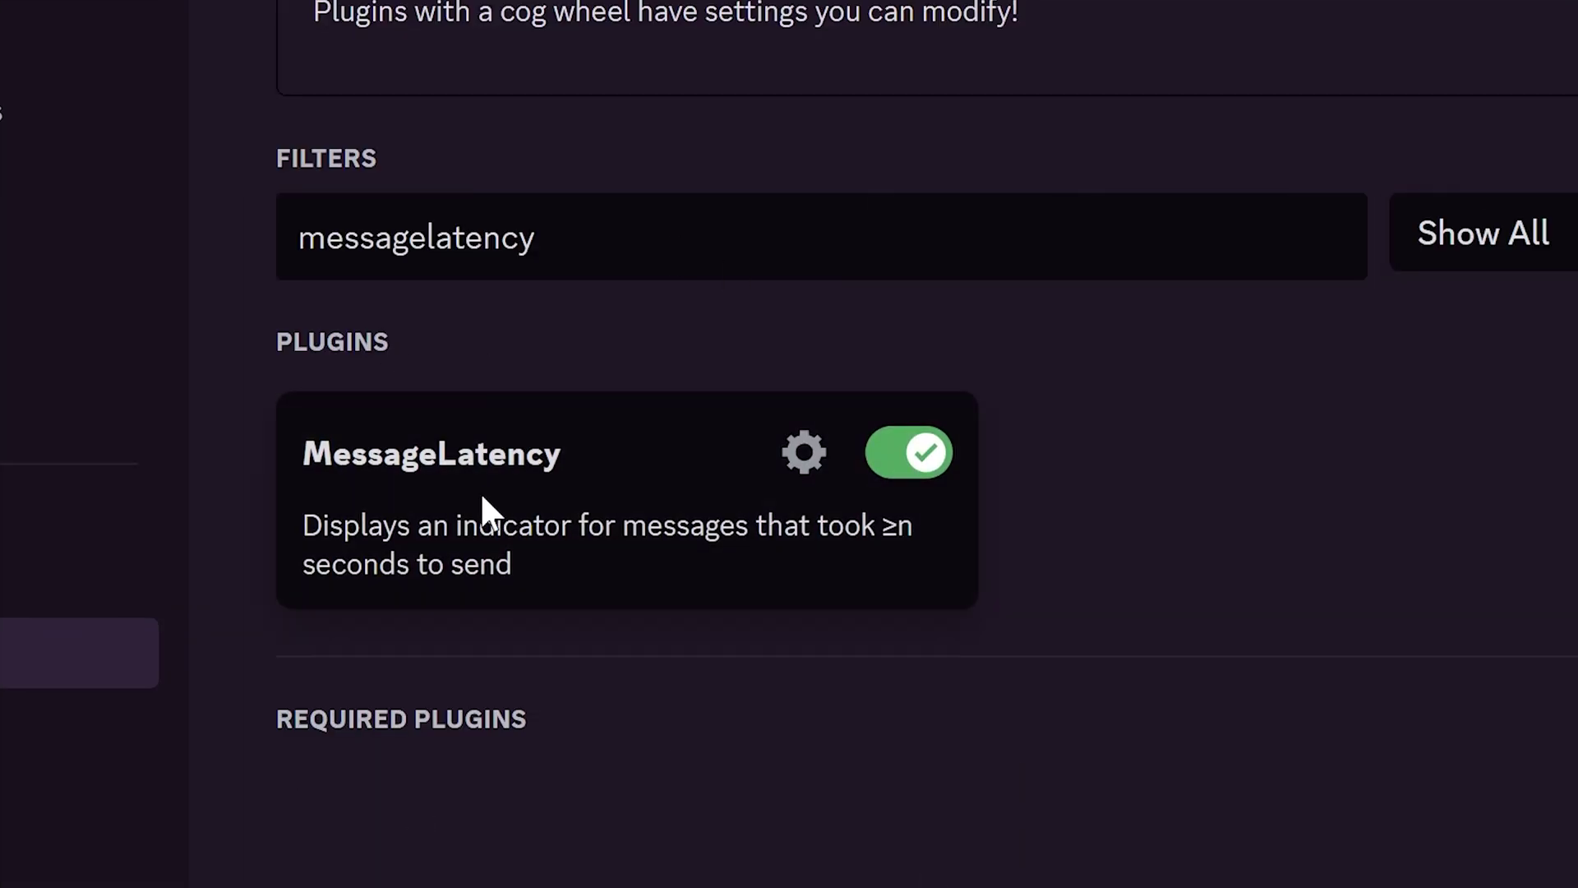
Step: Open the MessageLatency plugin's settings and check the latency indicator on the "hoş geldiniz" message in #test
{"action": "left_click", "coordinate": [802, 453]}
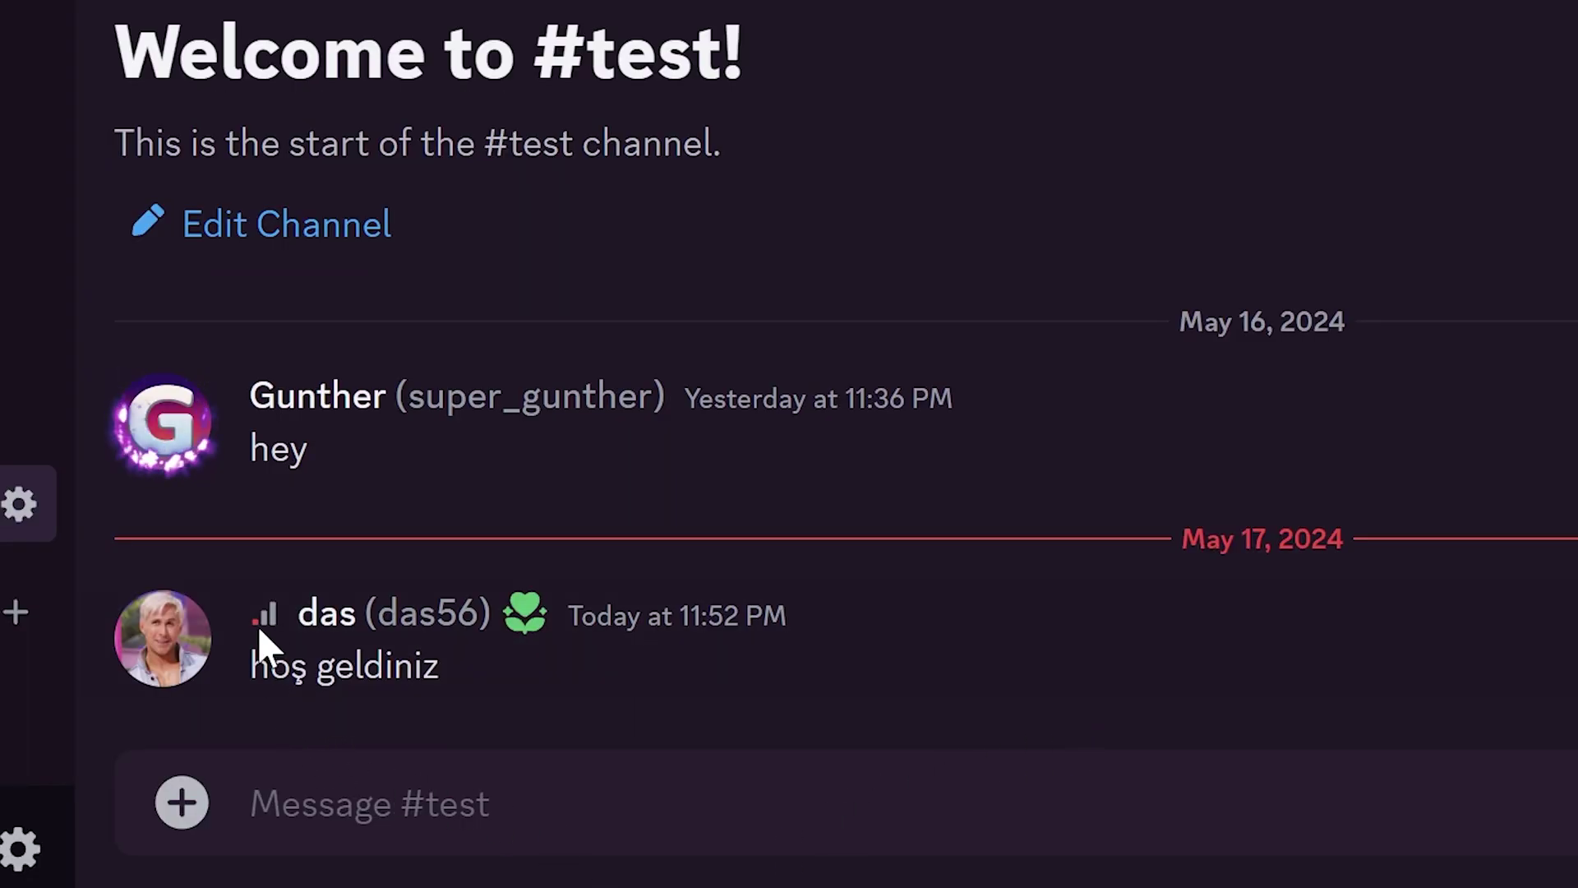
{"action": "mouse_move", "coordinate": [255, 615]}
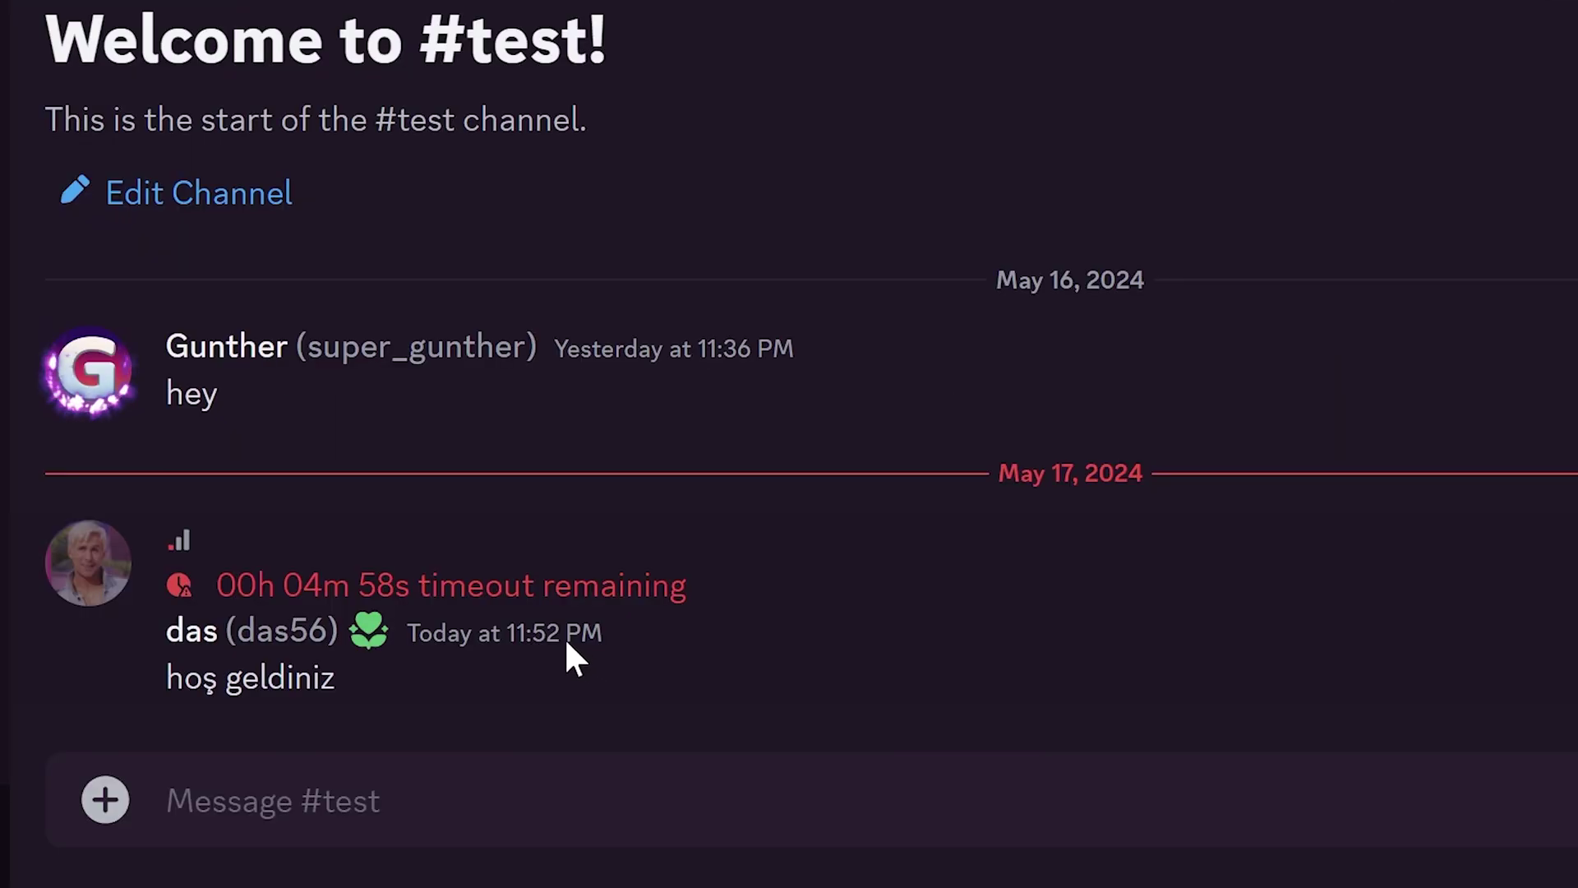
Step: Highlight the remaining timeout above the "hoş geldiniz" message and inspect the timestamp on the reply to it
{"action": "left_click_drag", "start_coordinate": [271, 573], "coordinate": [557, 587]}
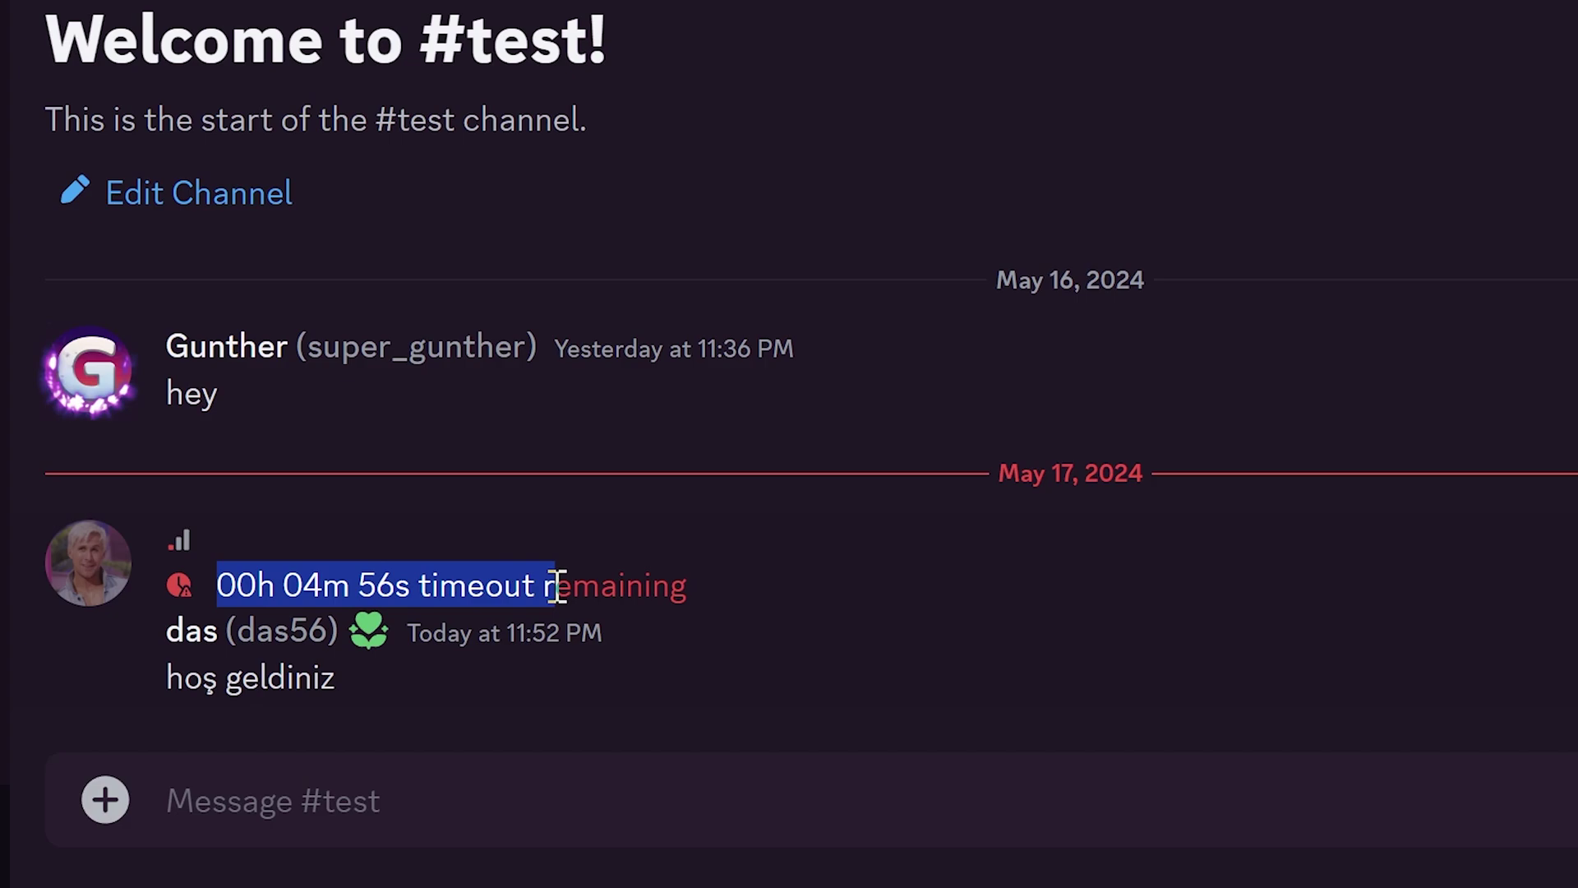
{"action": "left_click", "coordinate": [690, 587]}
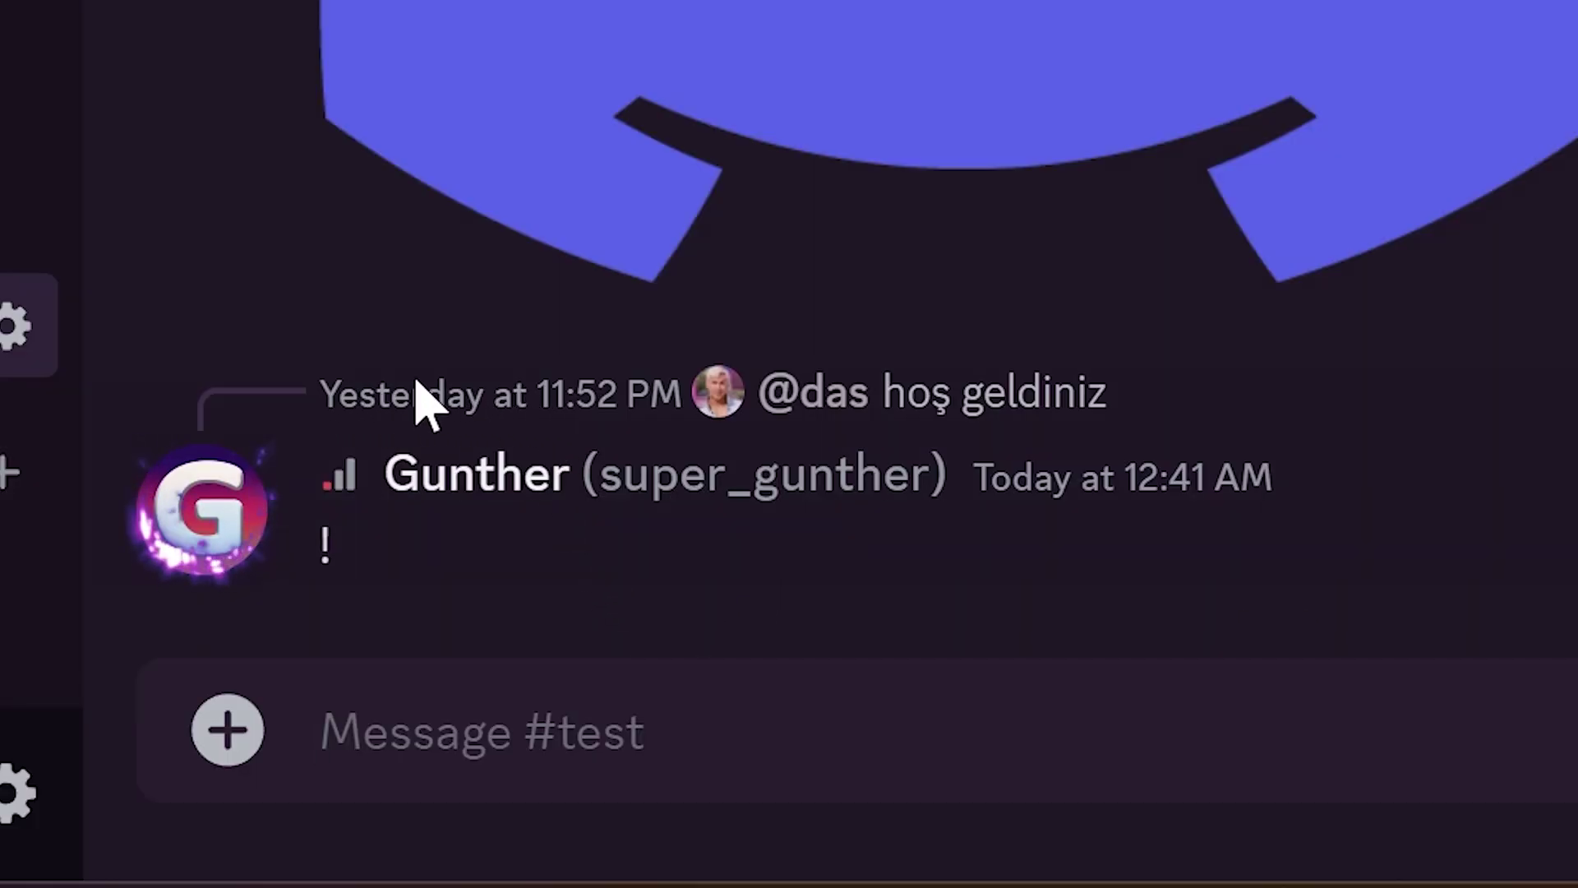
{"action": "mouse_move", "coordinate": [616, 394]}
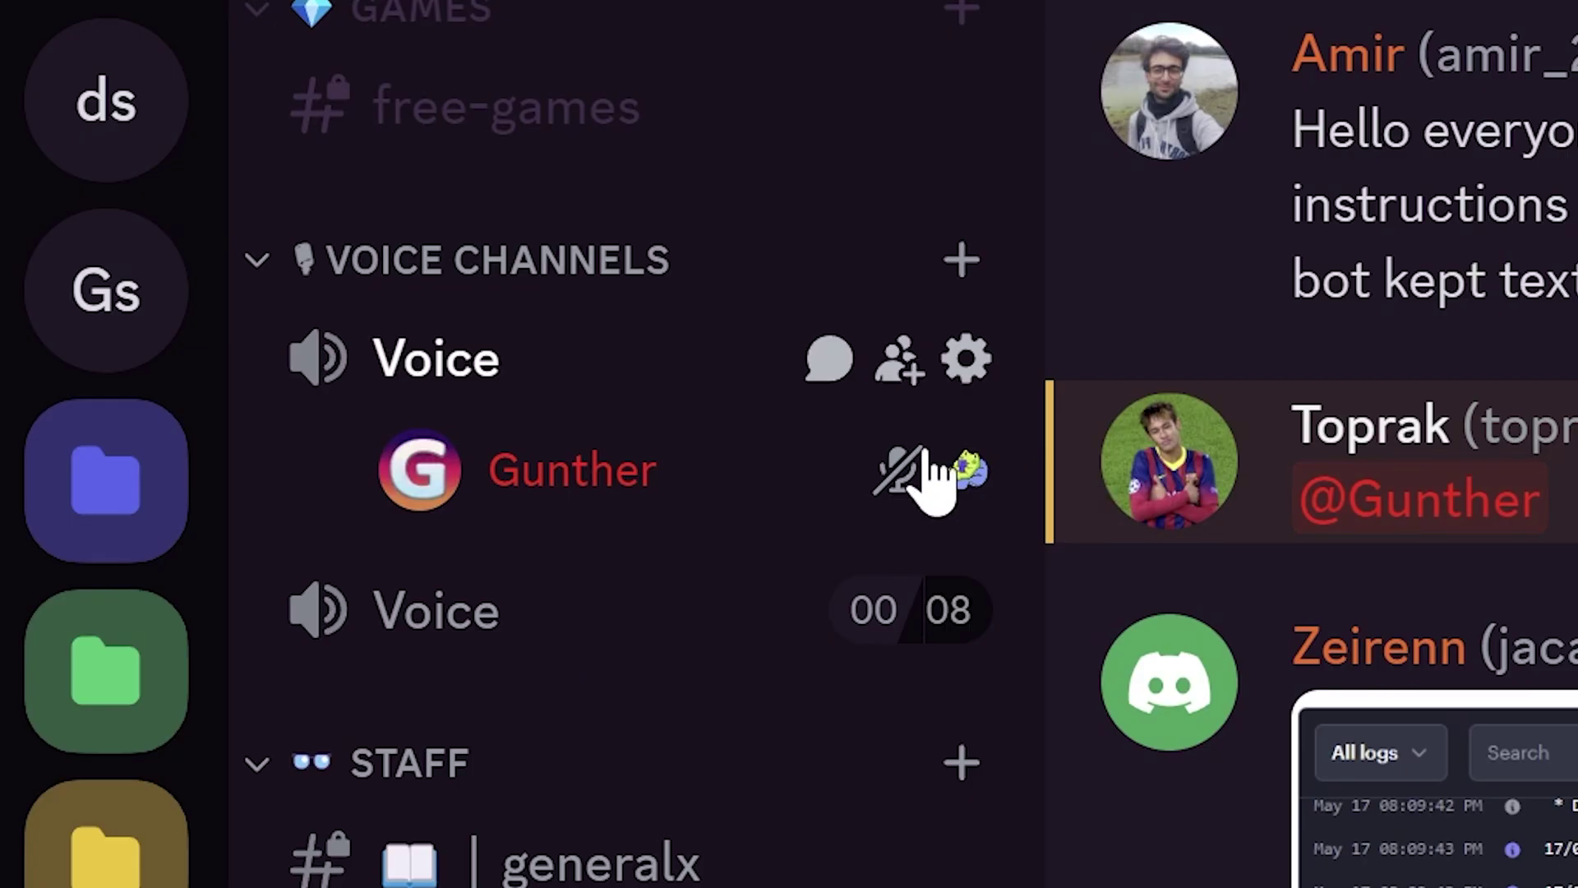
Step: Open the server owner's profile from the Voice channel and from the January 27 announcement, and review the permissions
{"action": "left_click", "coordinate": [631, 473]}
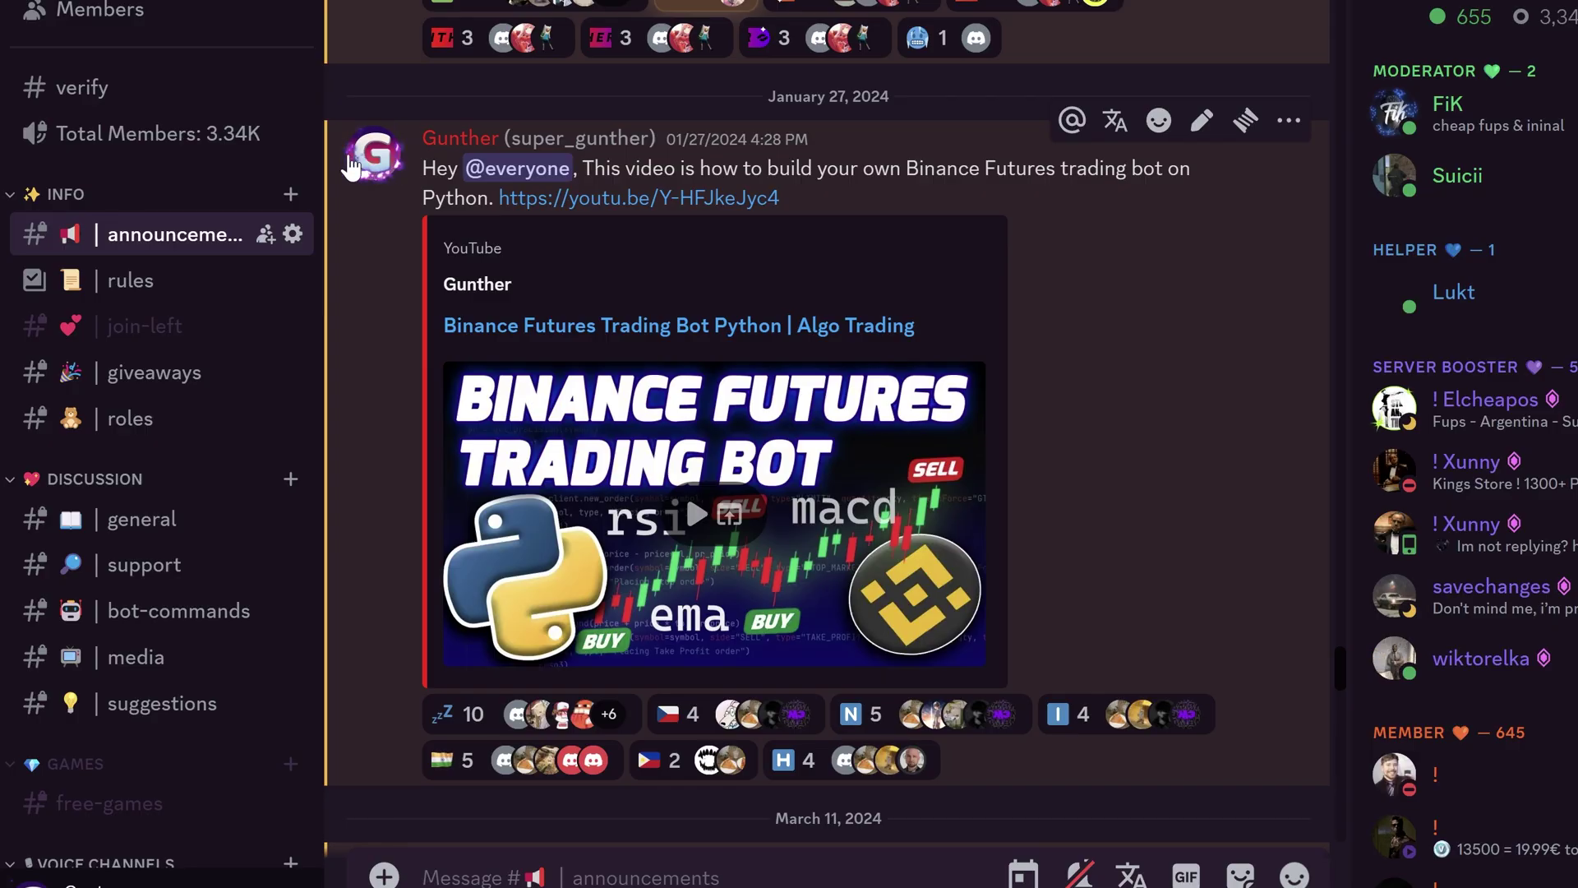
{"action": "left_click", "coordinate": [374, 154]}
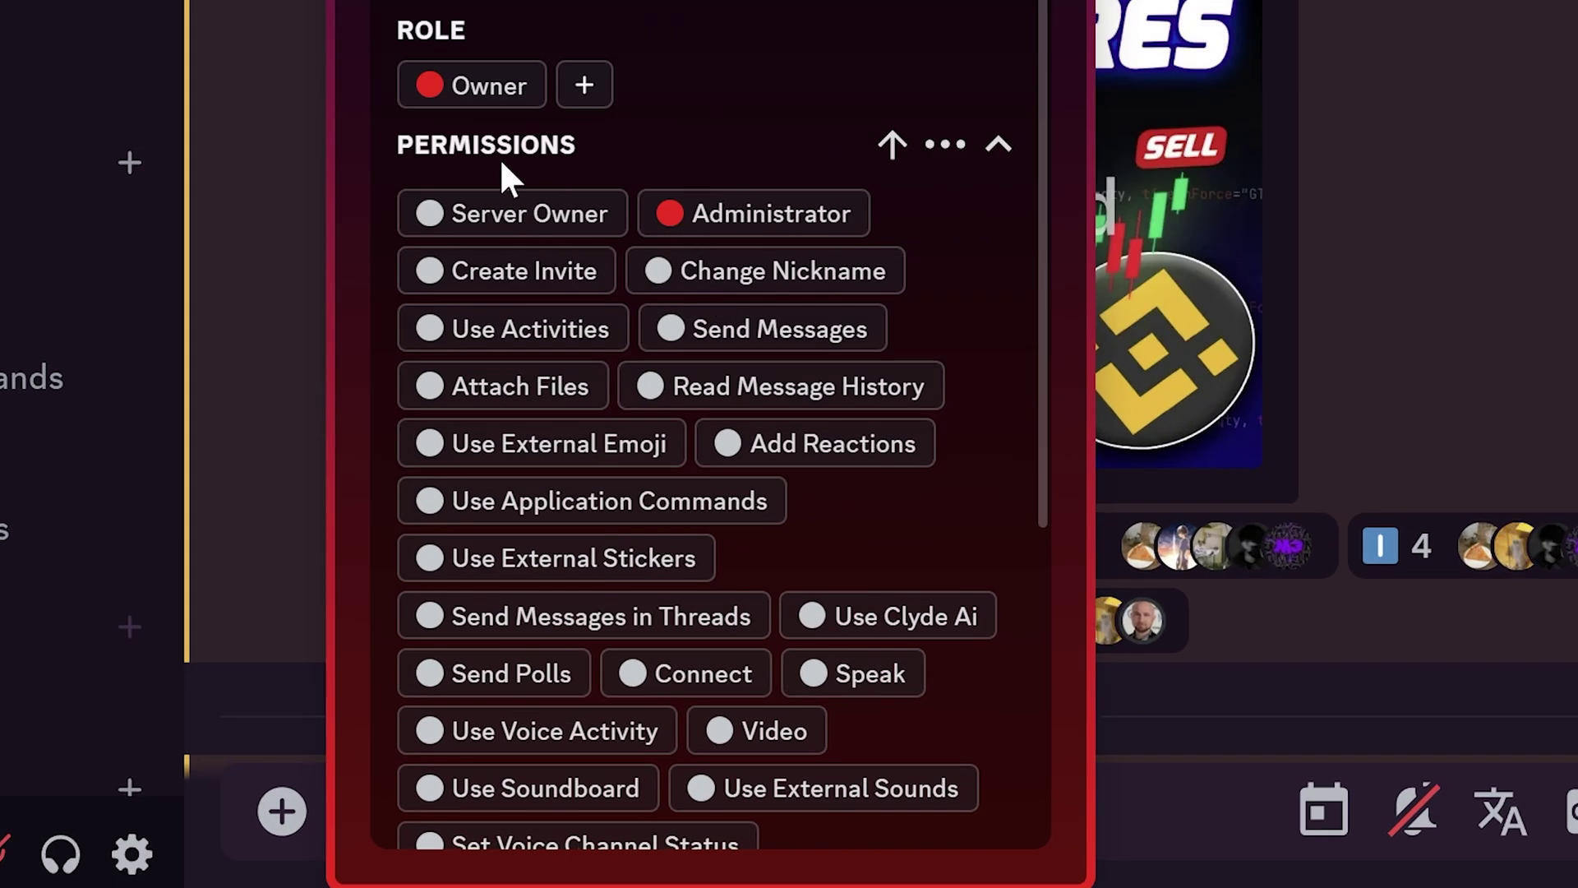
{"action": "scroll", "coordinate": [761, 291], "scroll_direction": "down", "scroll_amount": 3}
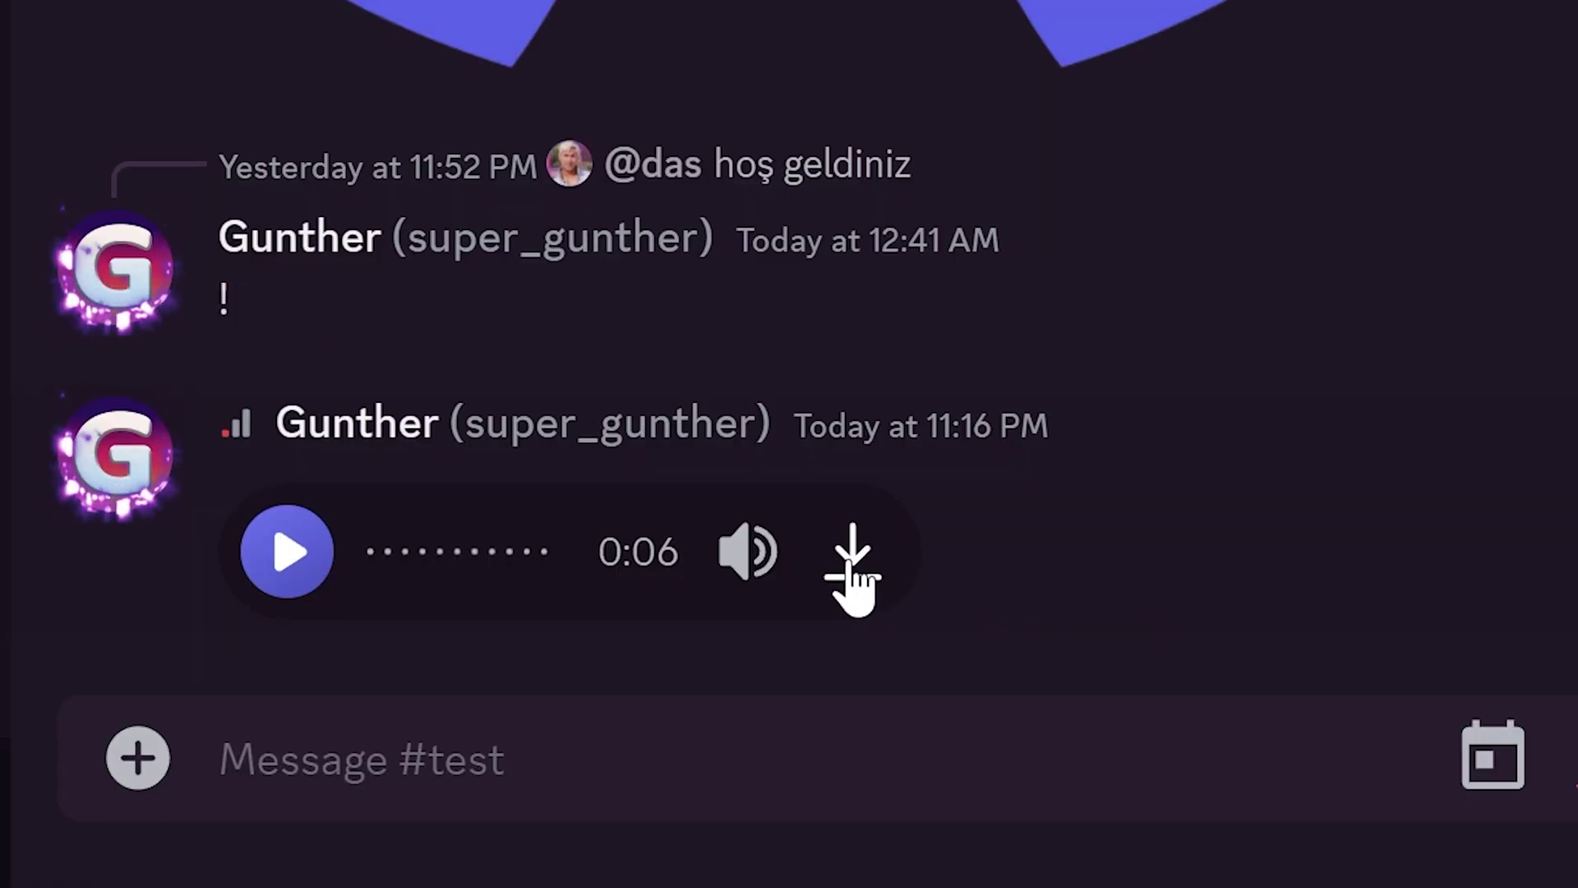
Step: Download the voice message posted in the #test channel
{"action": "left_click", "coordinate": [851, 565]}
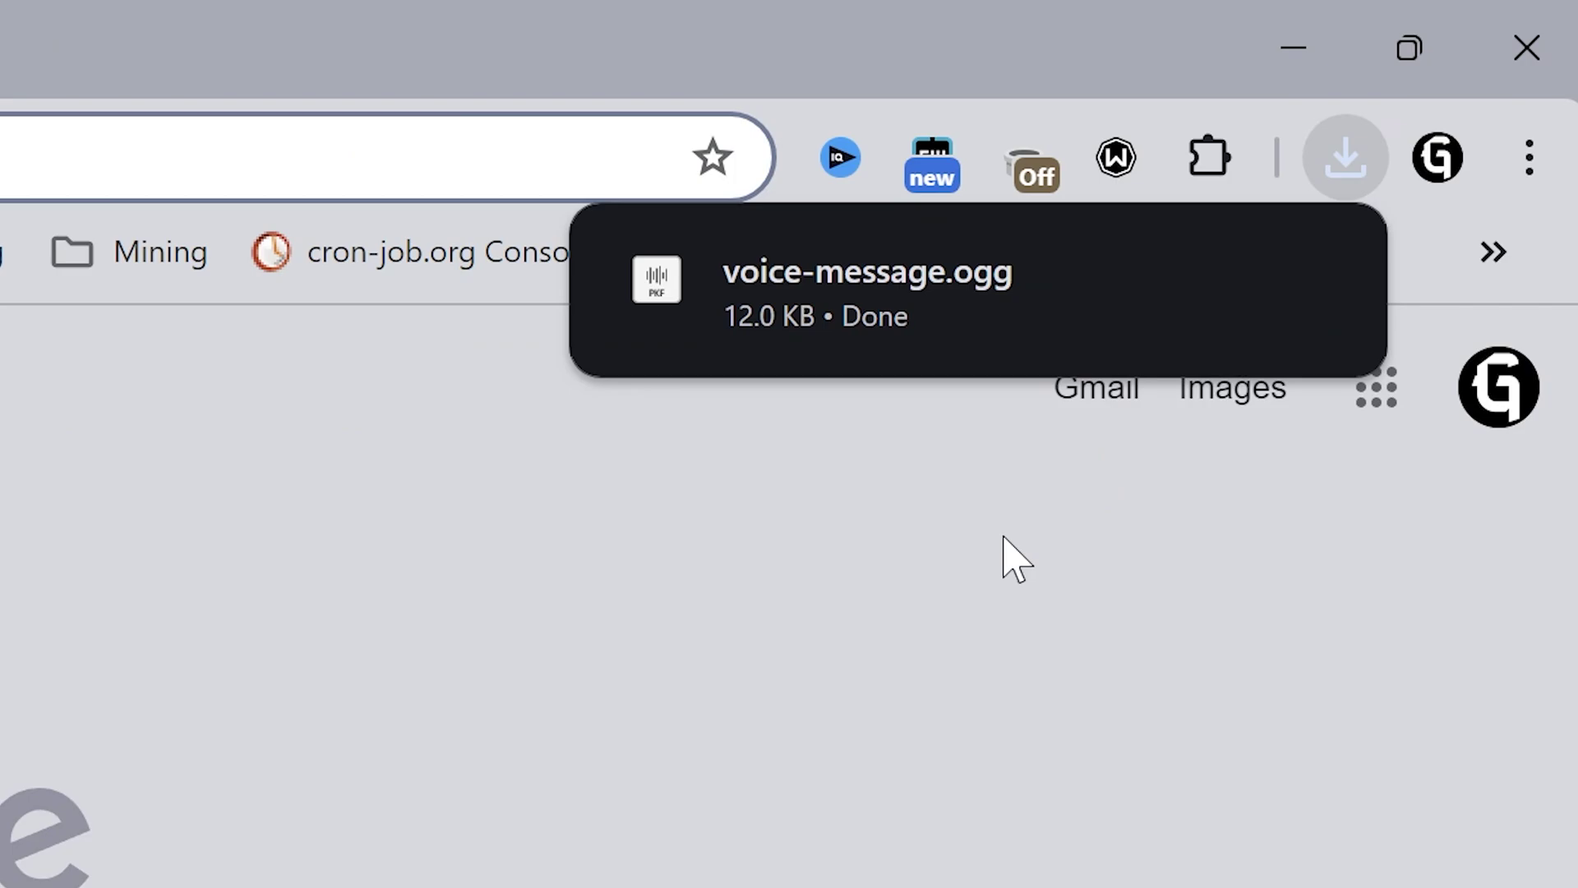
Step: Send several messages mentioning the main account from the second account's direct-message chat
{"action": "mouse_move", "coordinate": [891, 283]}
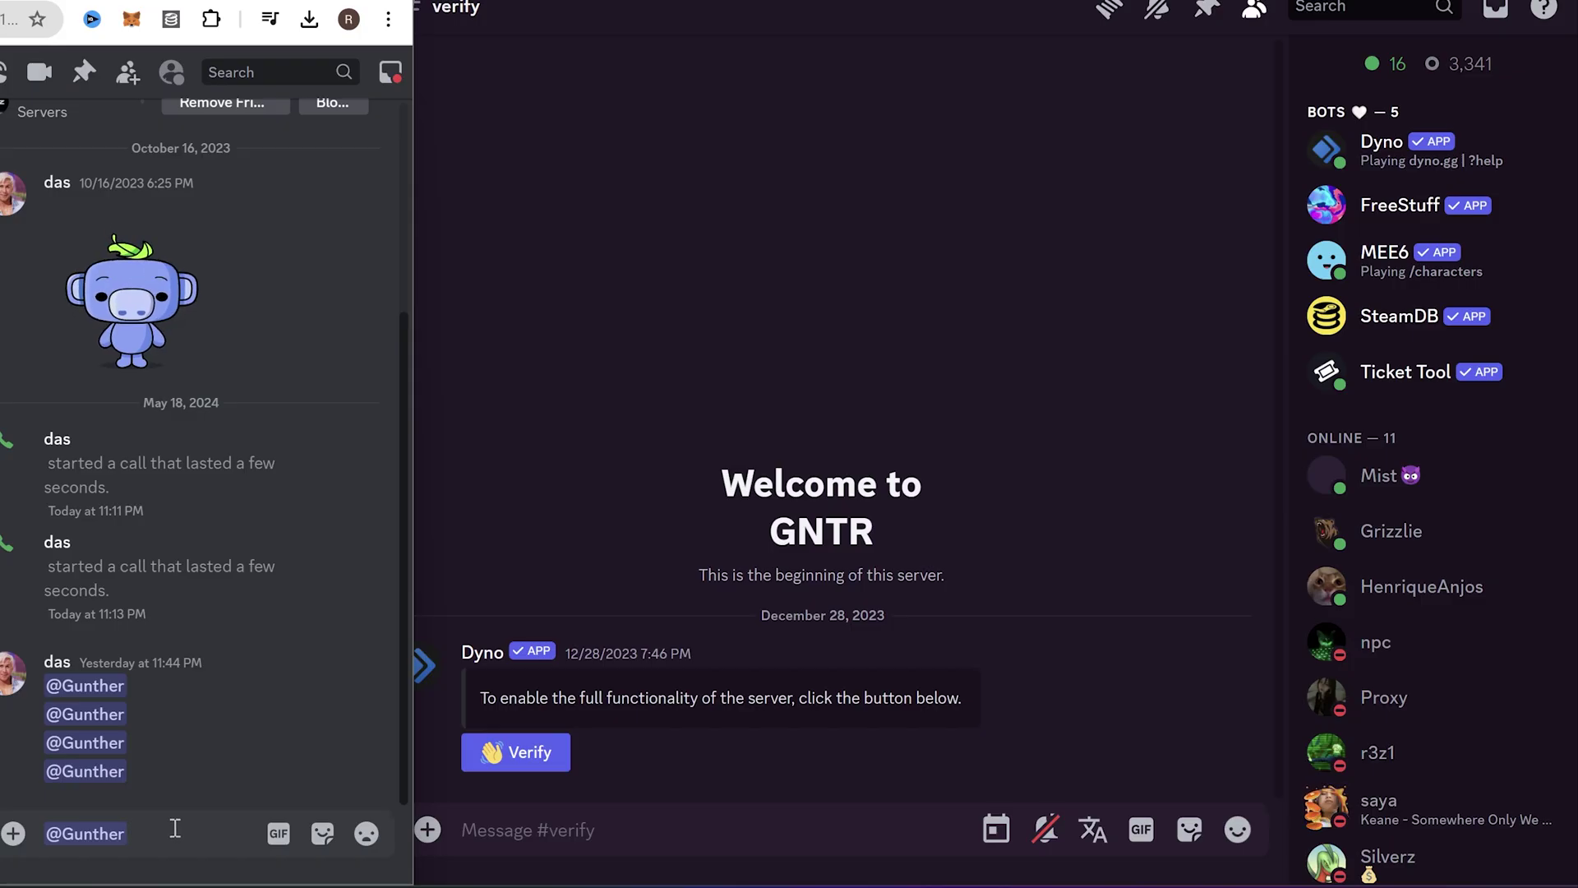
{"action": "key", "text": "Return"}
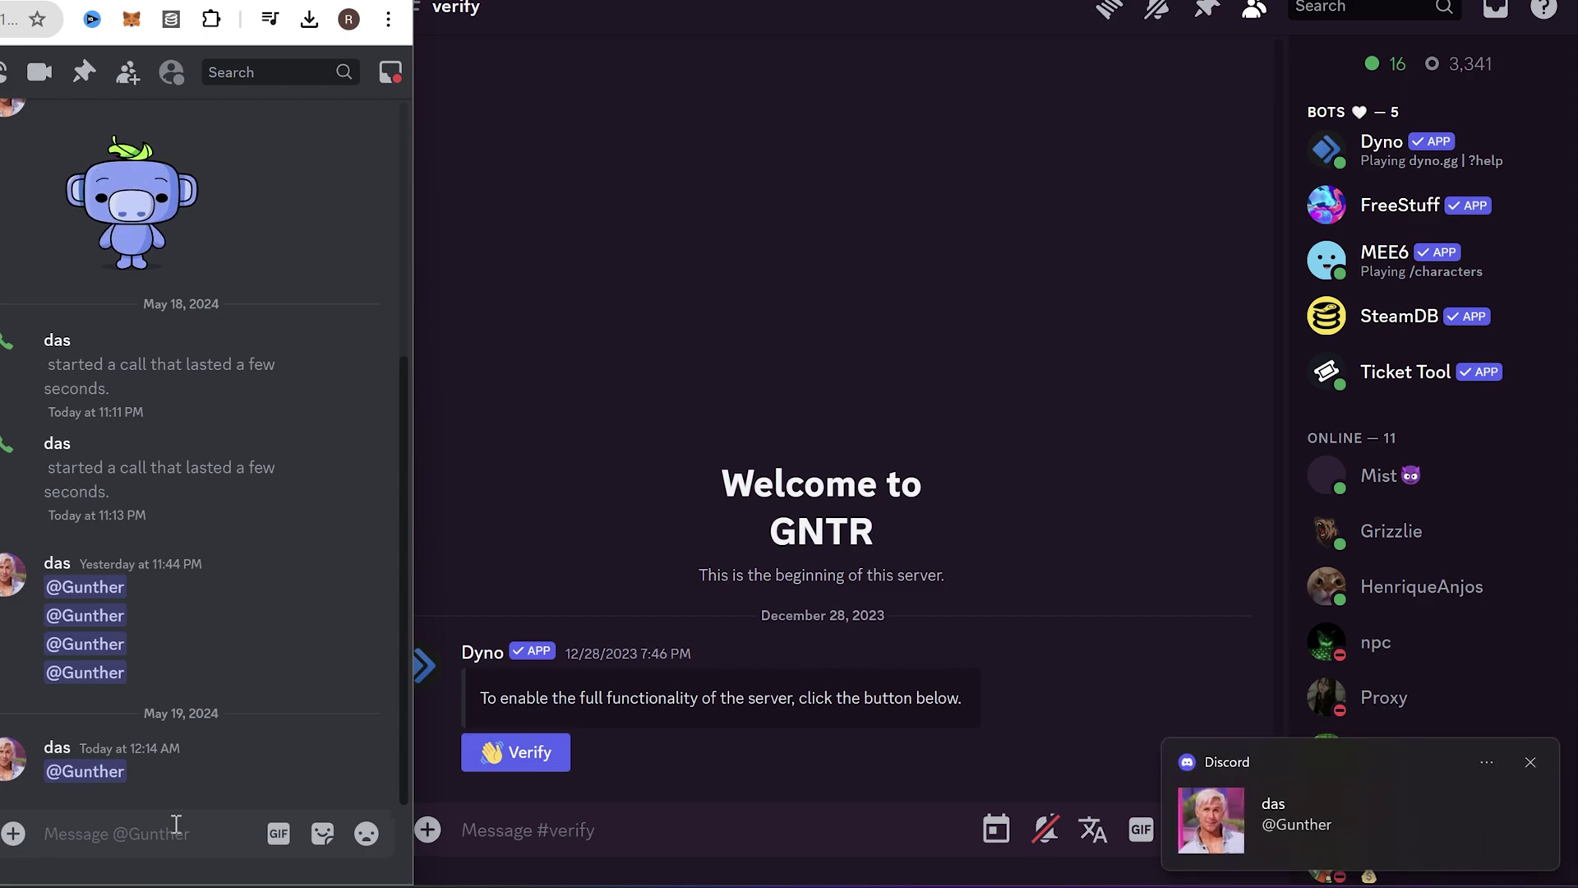
{"action": "type", "text": "@"}
{"action": "left_click", "coordinate": [173, 727]}
{"action": "key", "text": "Return"}
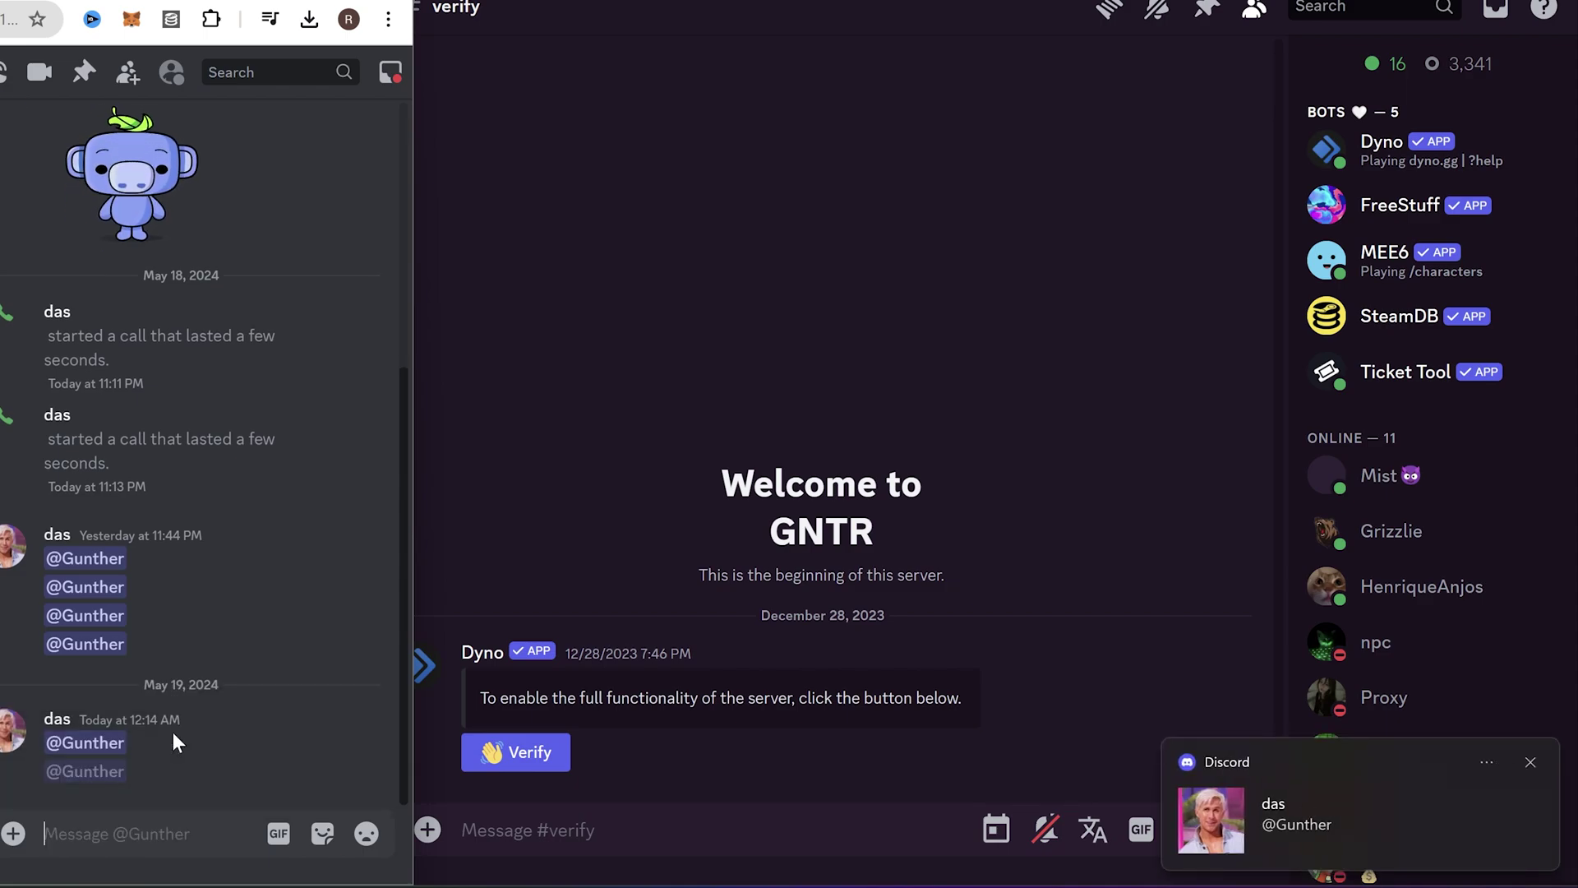
{"action": "type", "text": "@"}
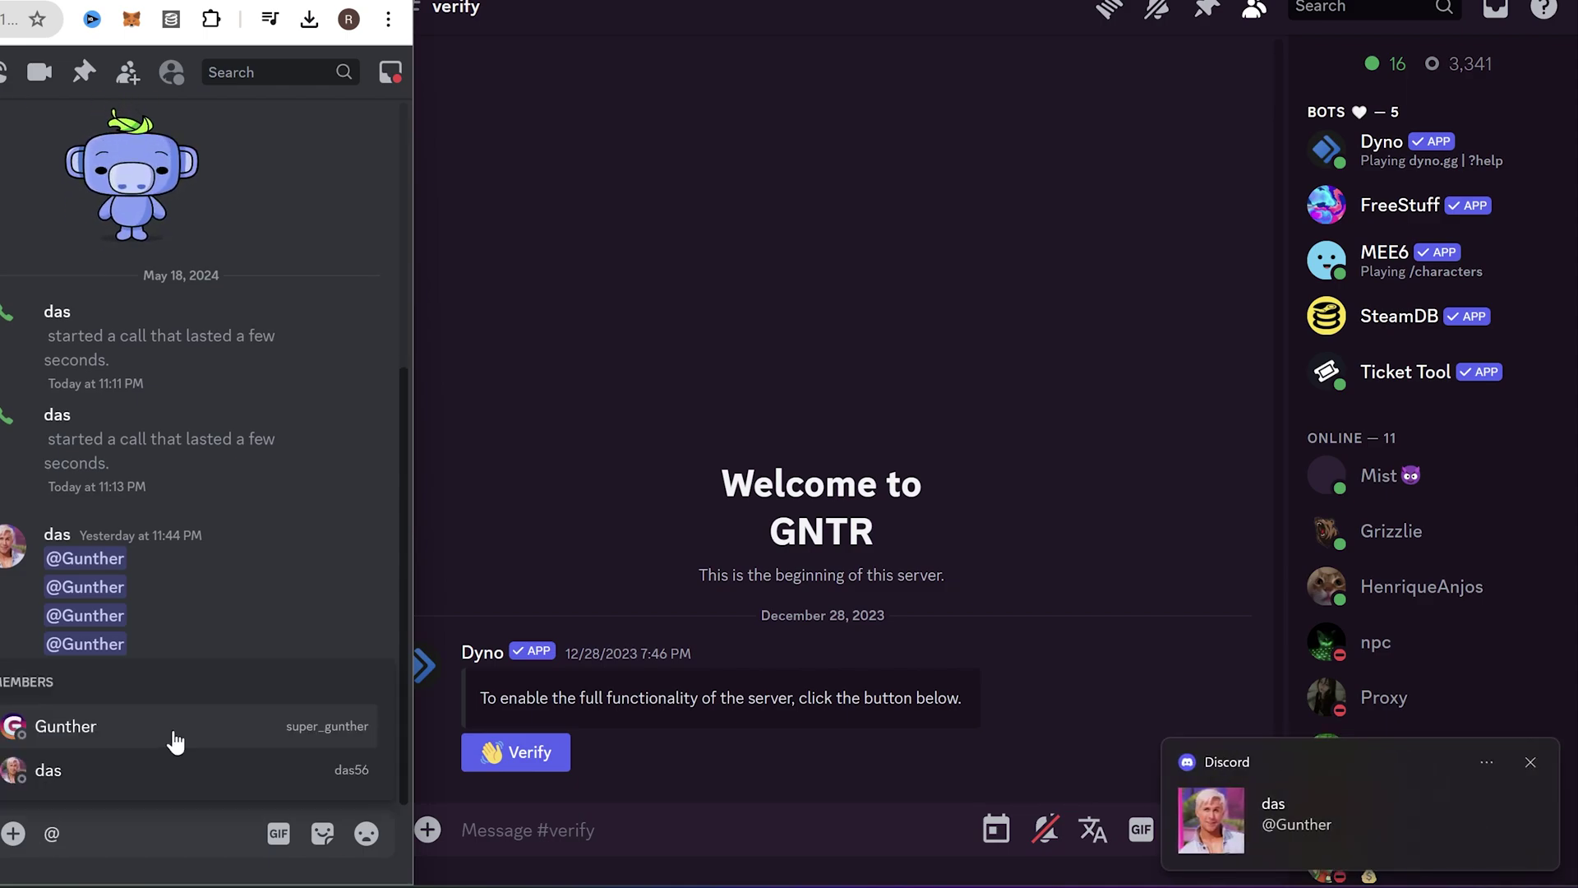
{"action": "left_click", "coordinate": [174, 730]}
{"action": "key", "text": "Return"}
{"action": "type", "text": "@"}
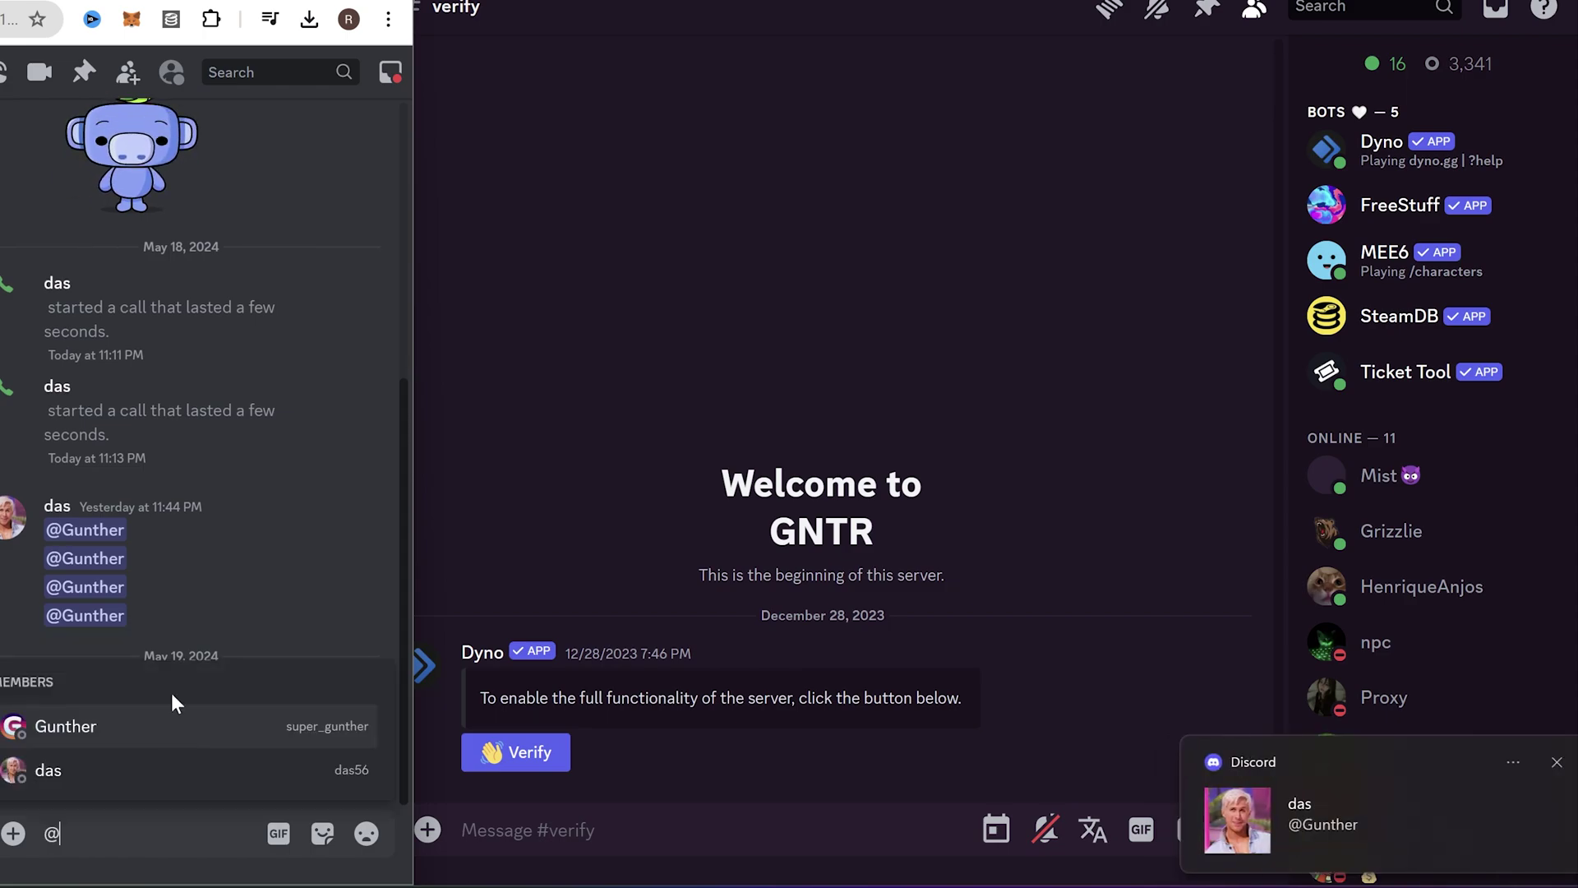
{"action": "left_click", "coordinate": [174, 726]}
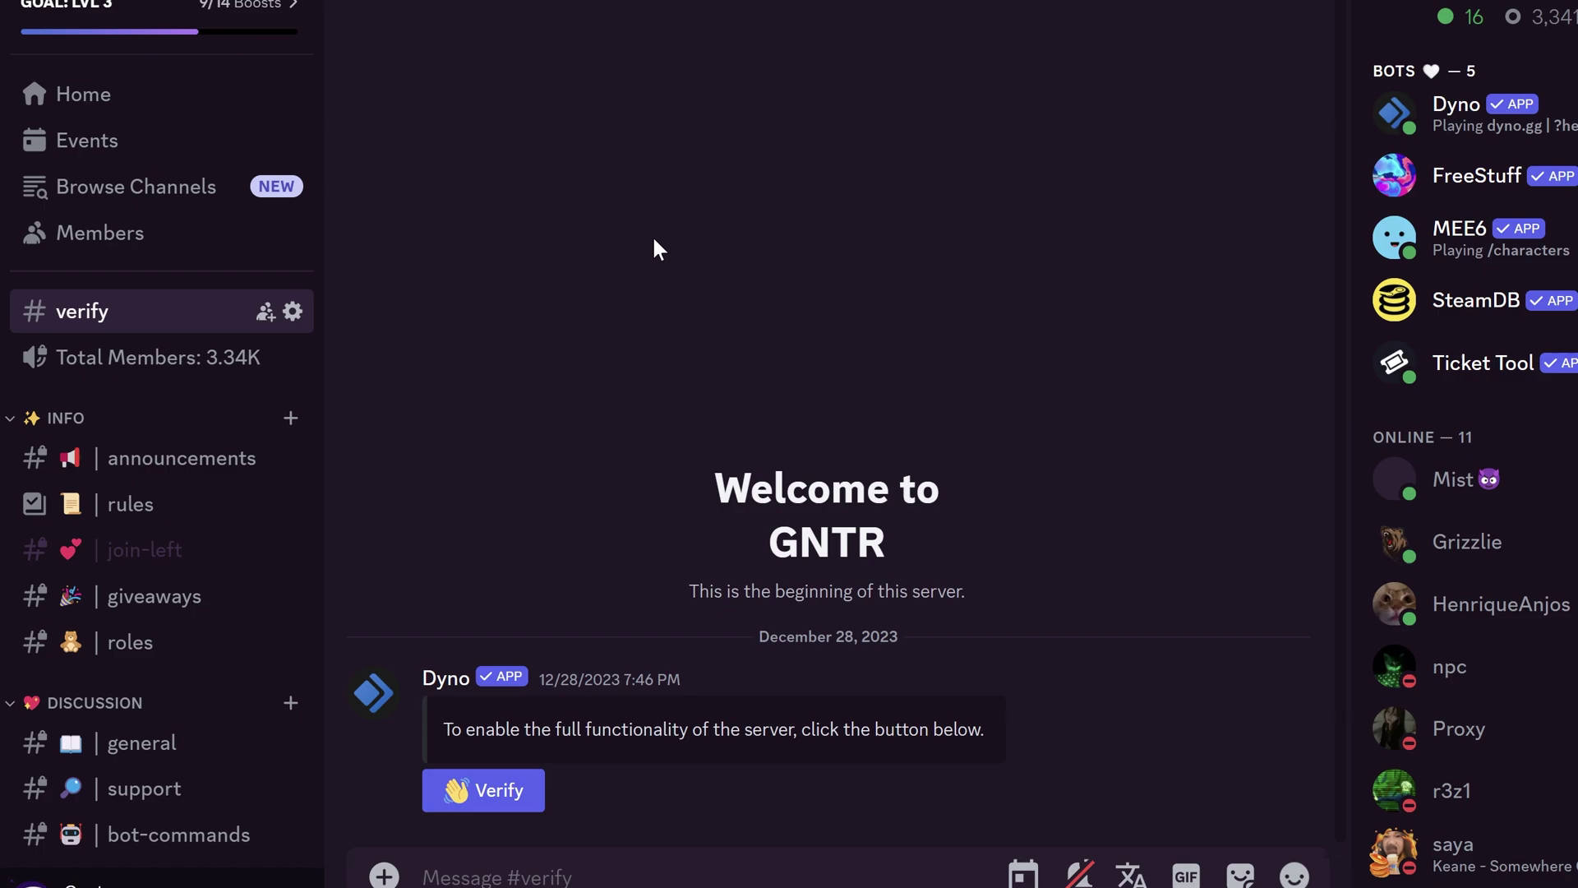
Step: Open the Vencord settings in the user settings and browse the list of available plugins
{"action": "left_click", "coordinate": [261, 108]}
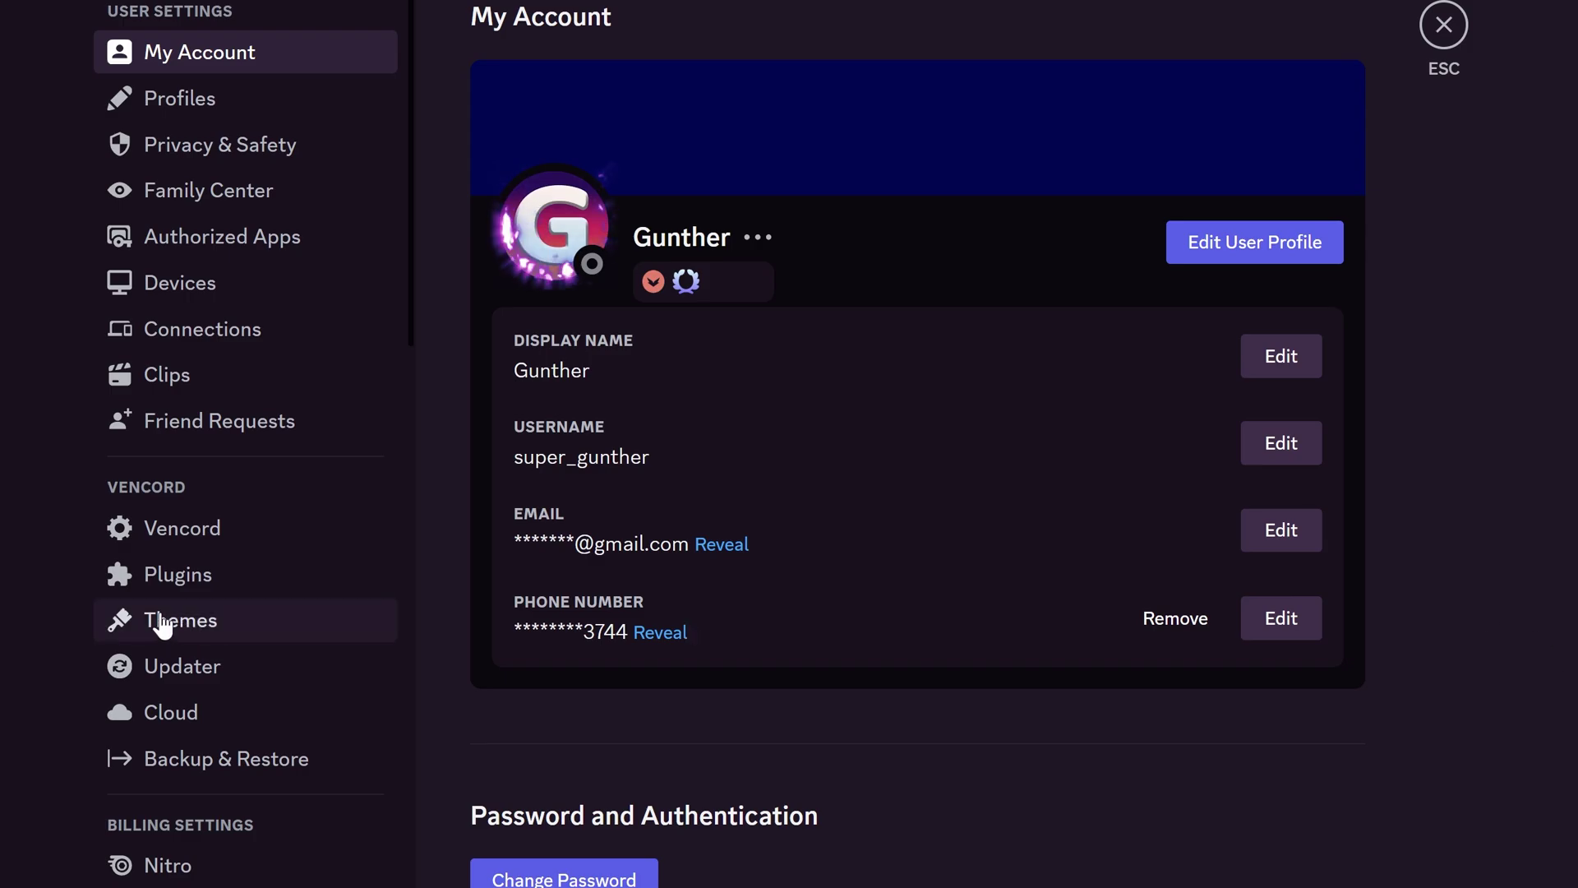
{"action": "left_click", "coordinate": [220, 528]}
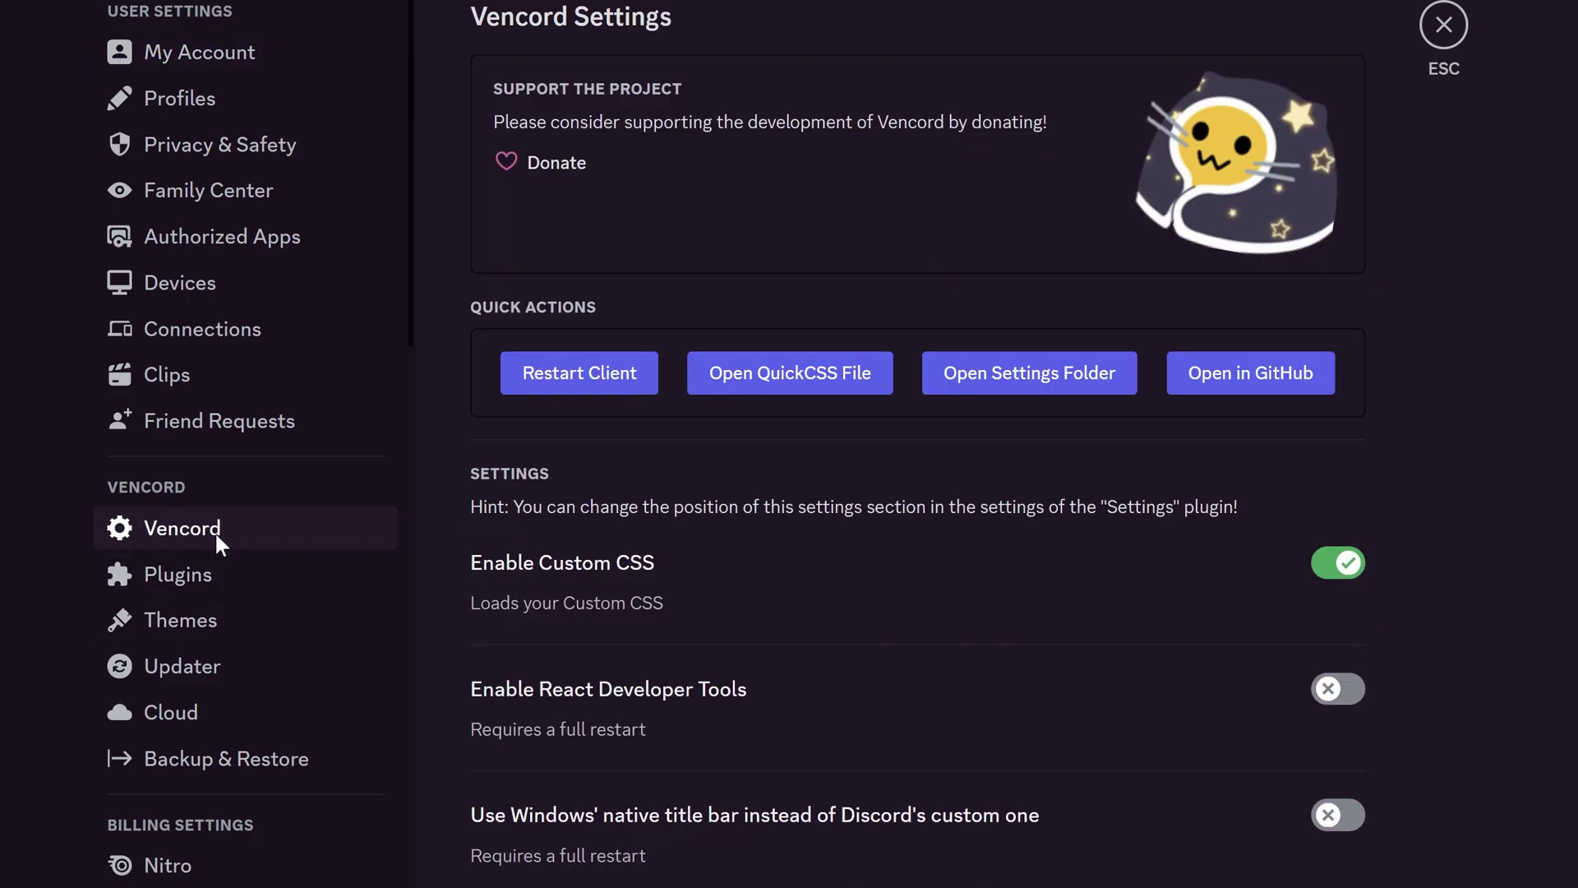
{"action": "left_click", "coordinate": [208, 572]}
{"action": "scroll", "coordinate": [1476, 518], "scroll_direction": "down", "scroll_amount": 6}
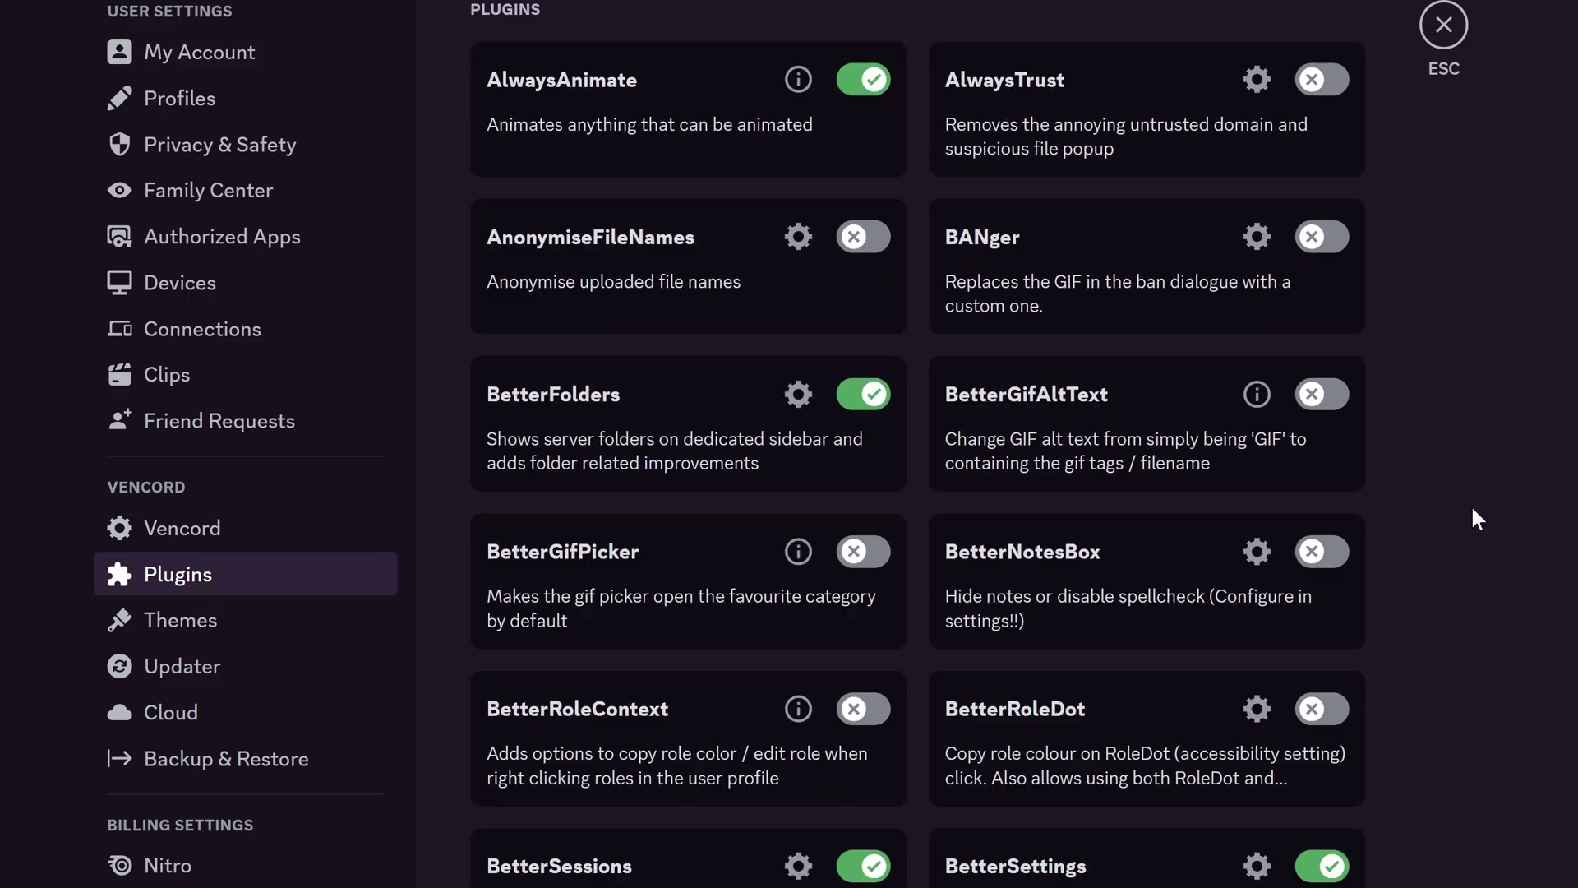
{"action": "scroll", "coordinate": [918, 444], "scroll_direction": "down", "scroll_amount": 20}
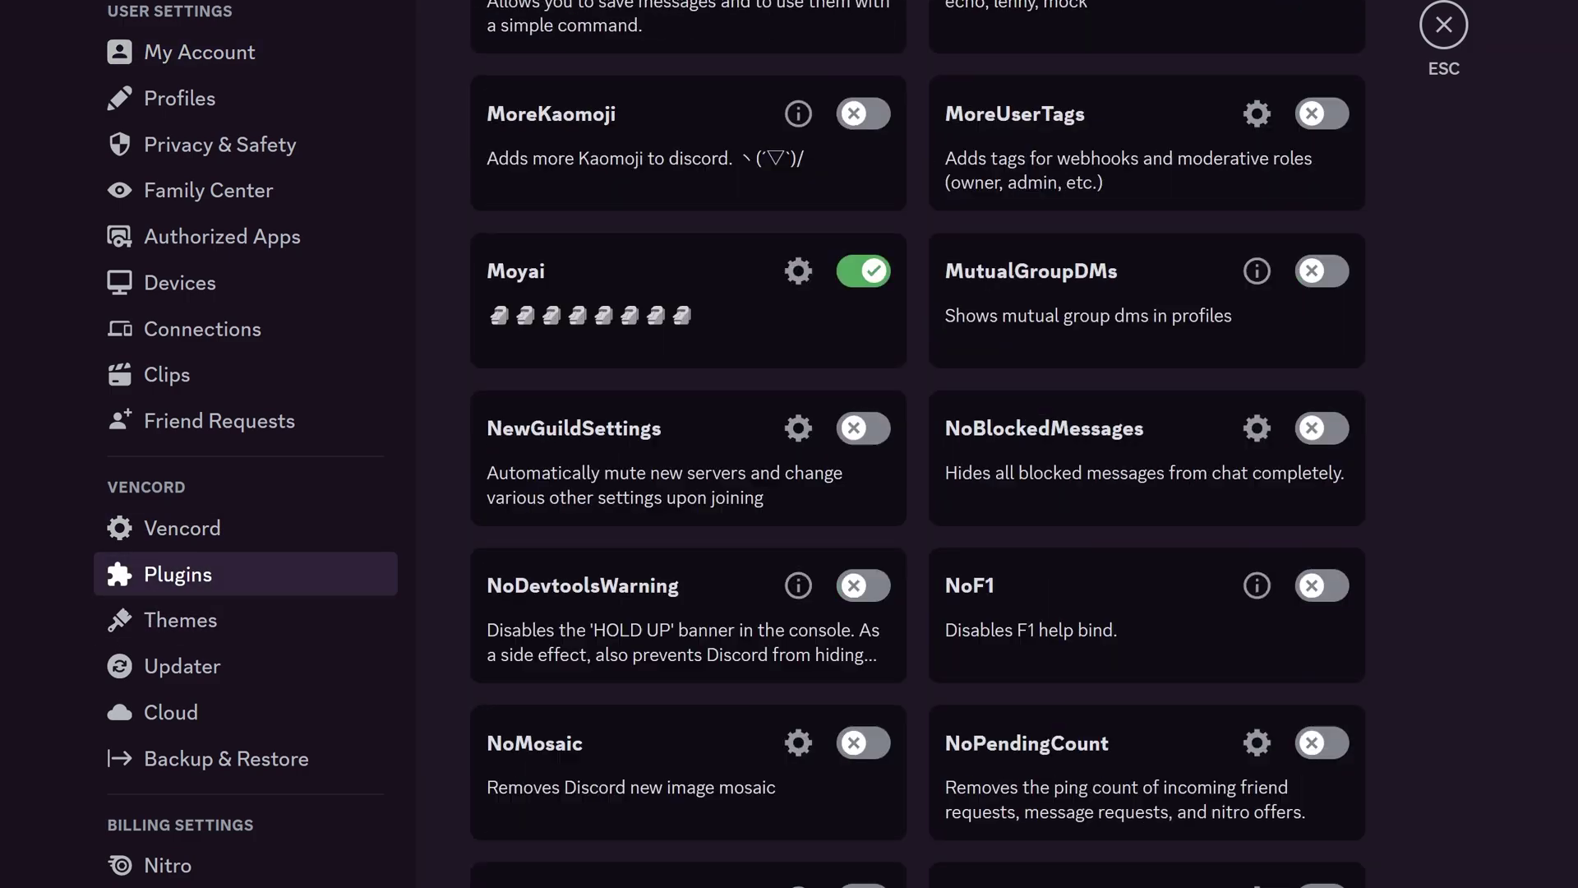